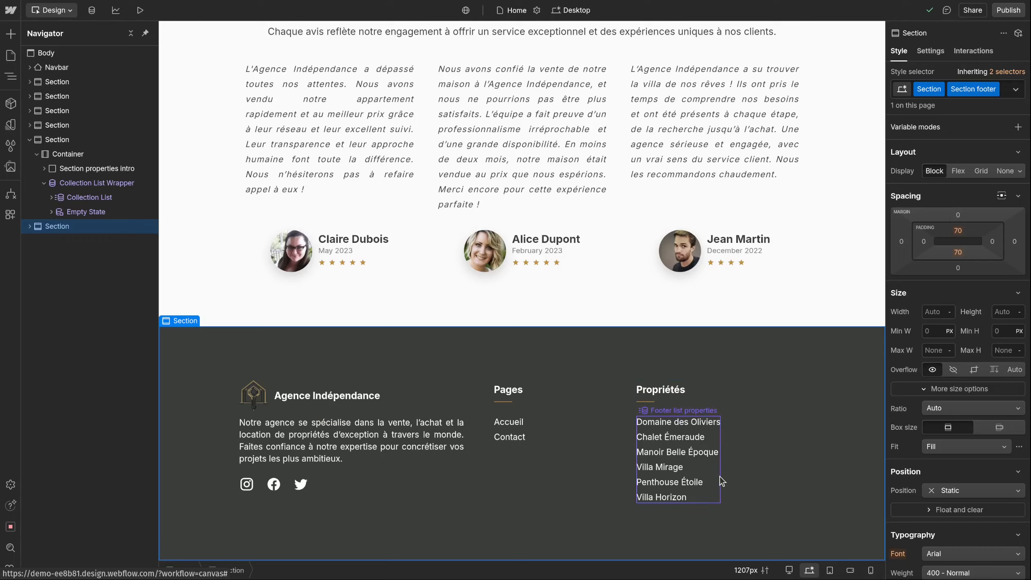
- Examine the footer quick stack's column grid on desktop and the page's layout on the tablet breakpoint
click(456, 403)
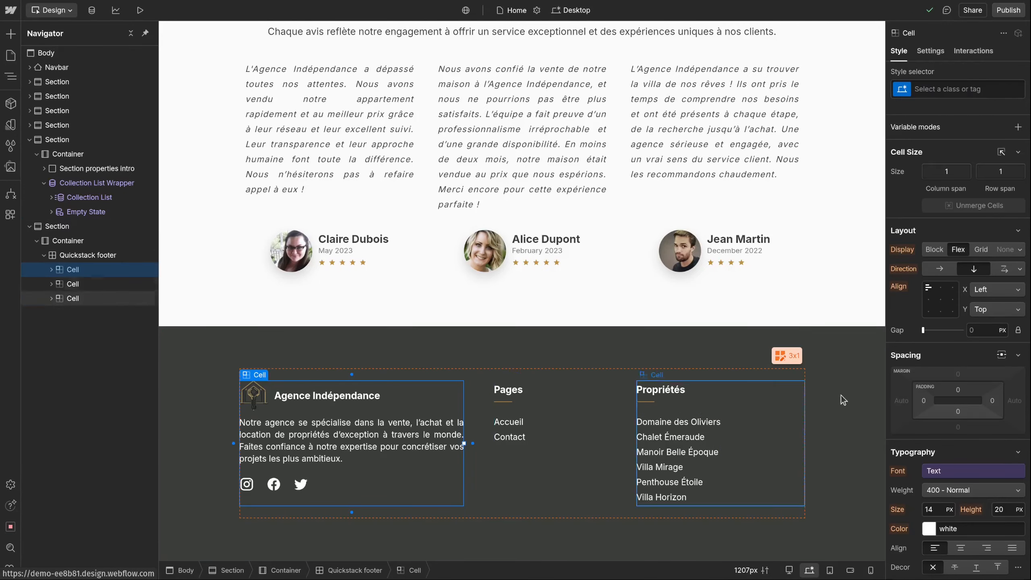
click(791, 367)
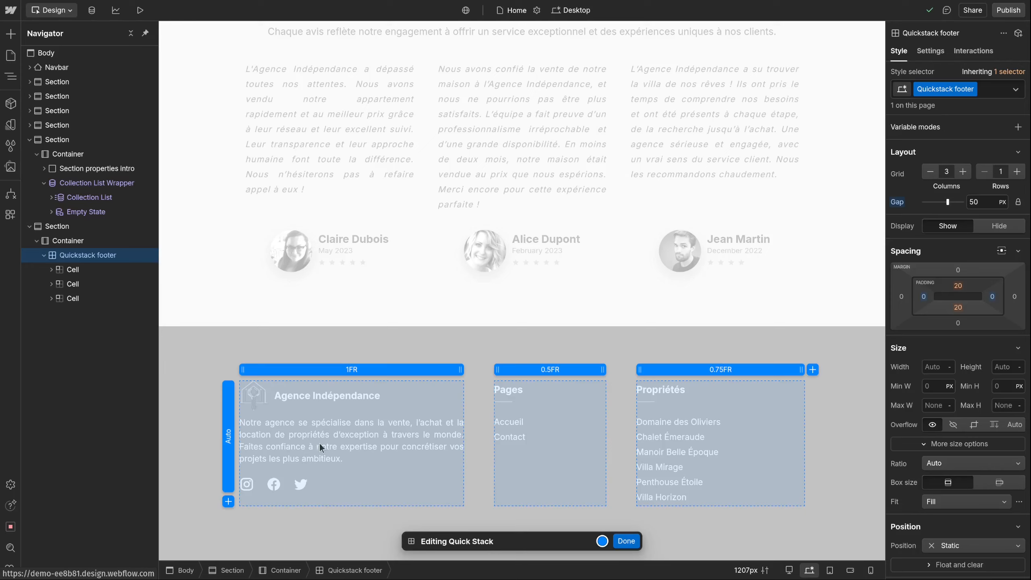
click(633, 542)
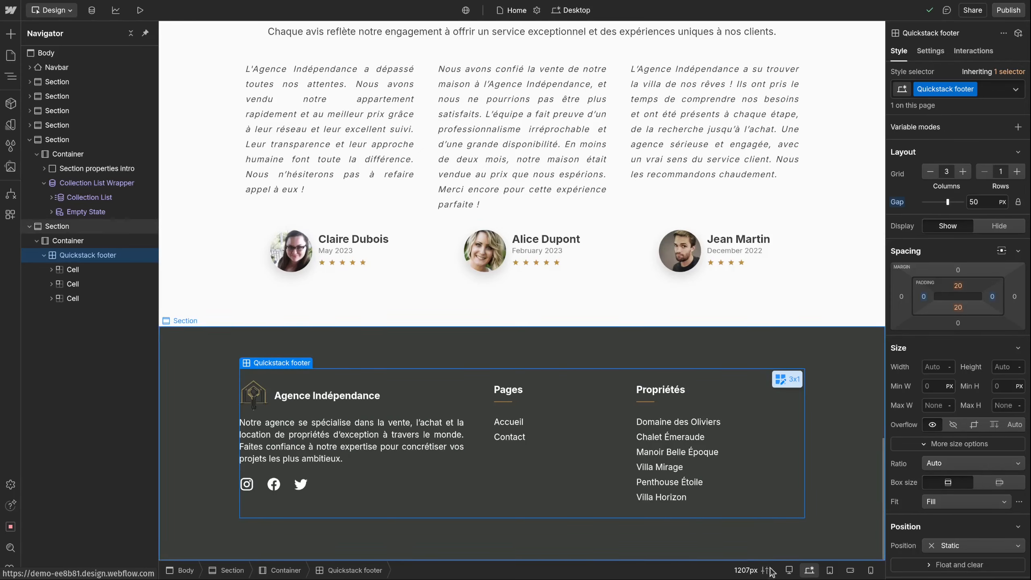
click(830, 570)
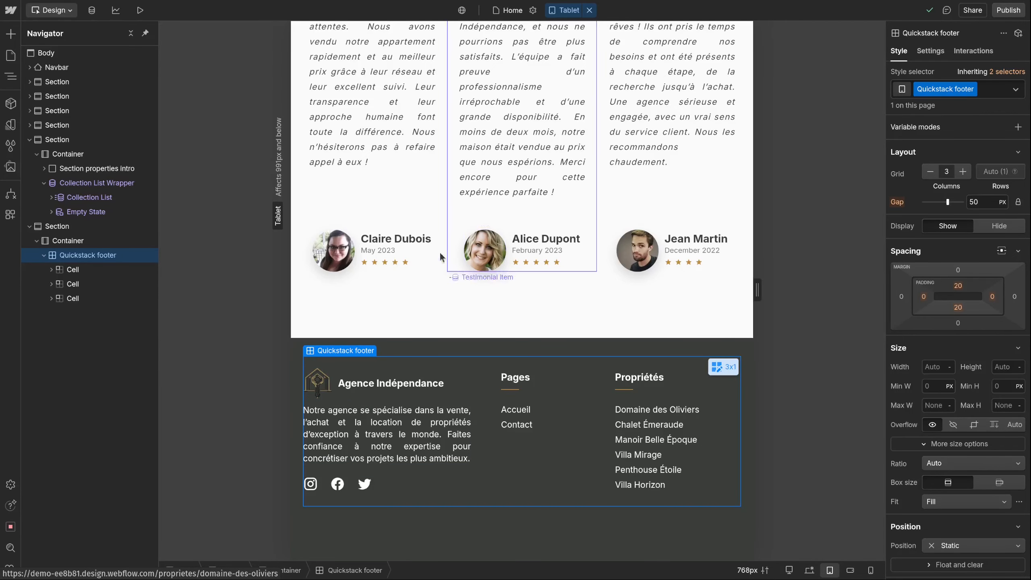
scroll(613, 331, up, 10)
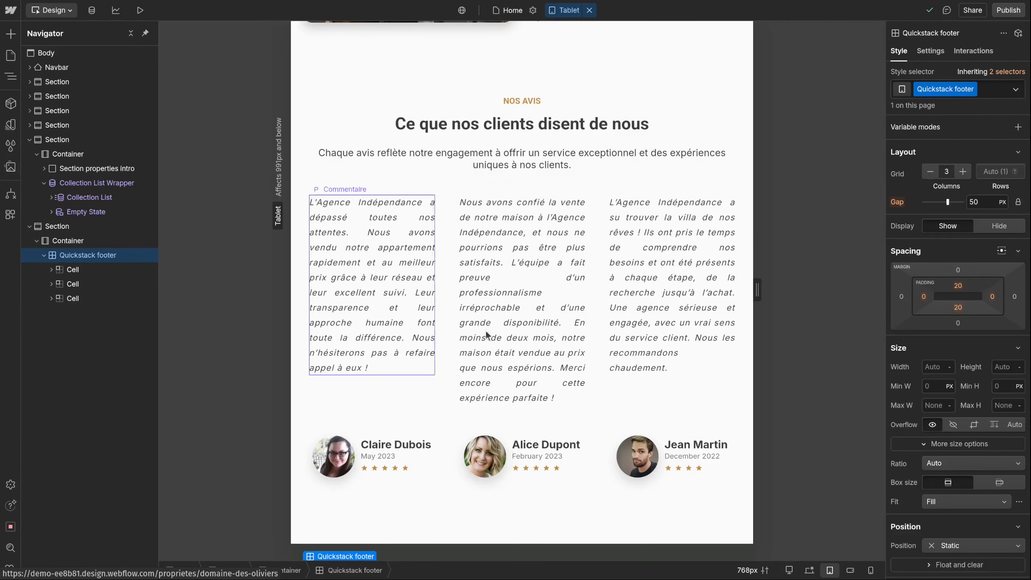
scroll(489, 160, down, 10)
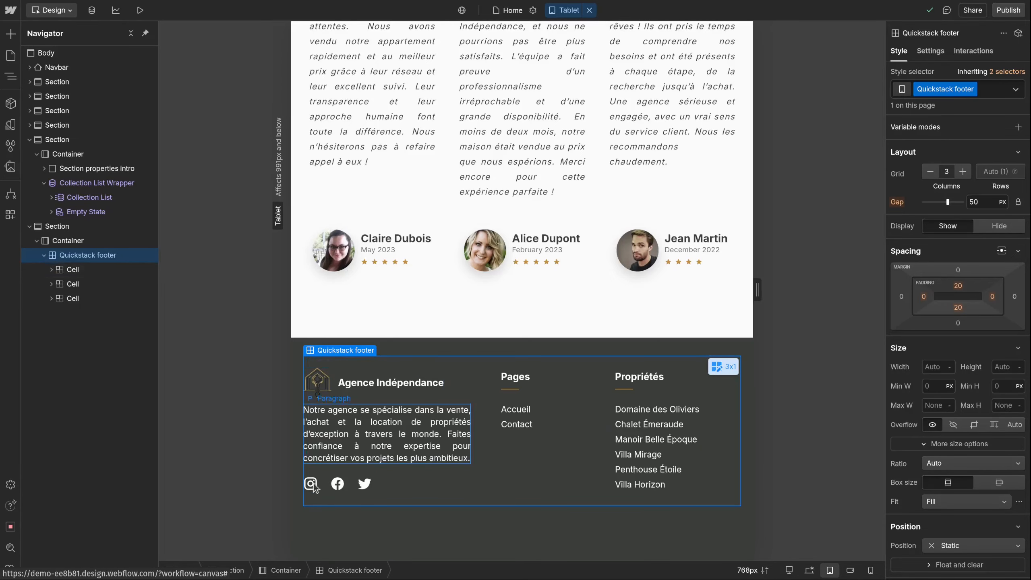
- Widen the footer quick stack's first column to 1.5FR on the tablet breakpoint and compare the footer with its desktop layout
click(723, 368)
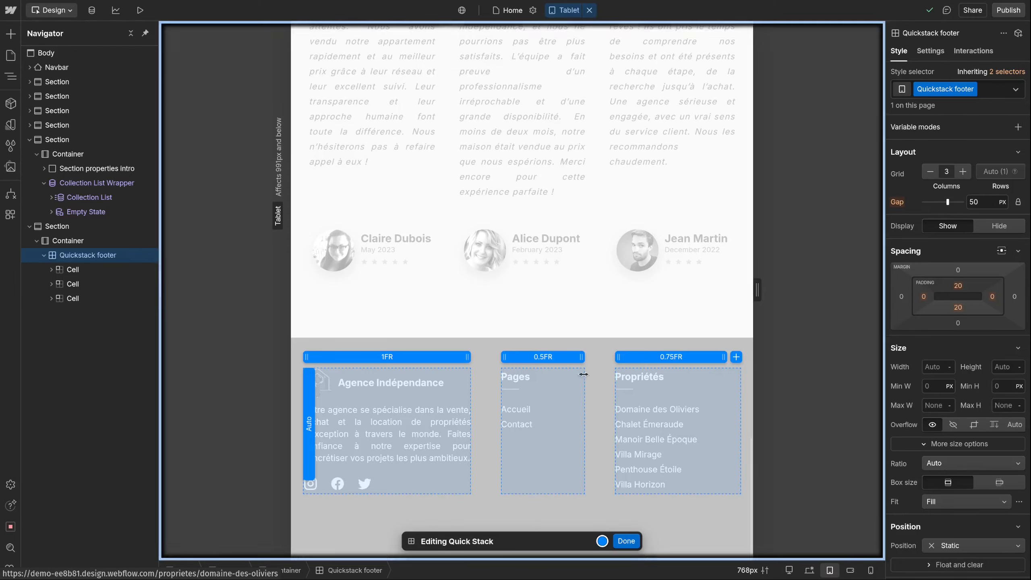
drag(485, 357, 509, 357)
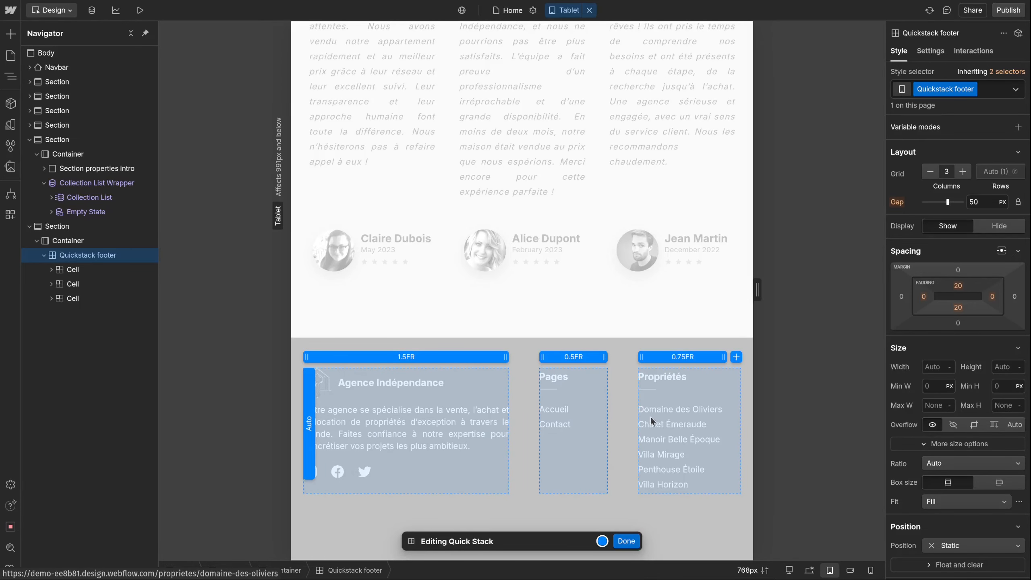
click(636, 540)
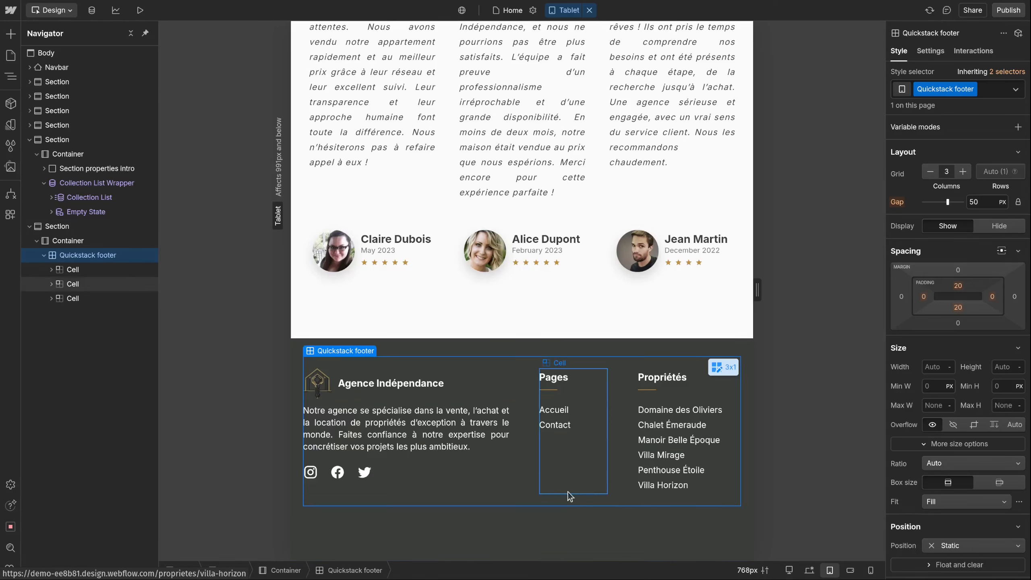
click(810, 569)
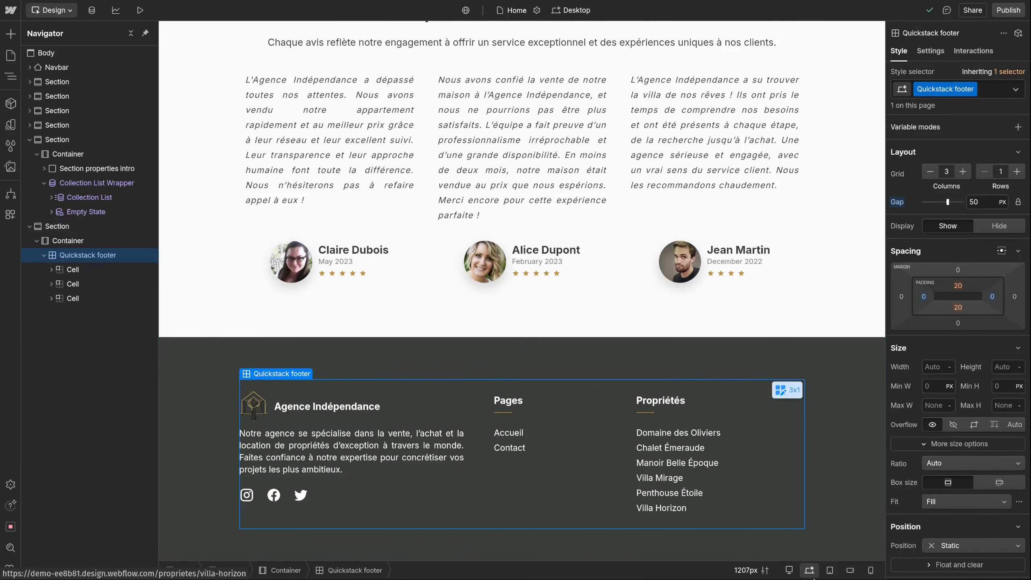
click(831, 570)
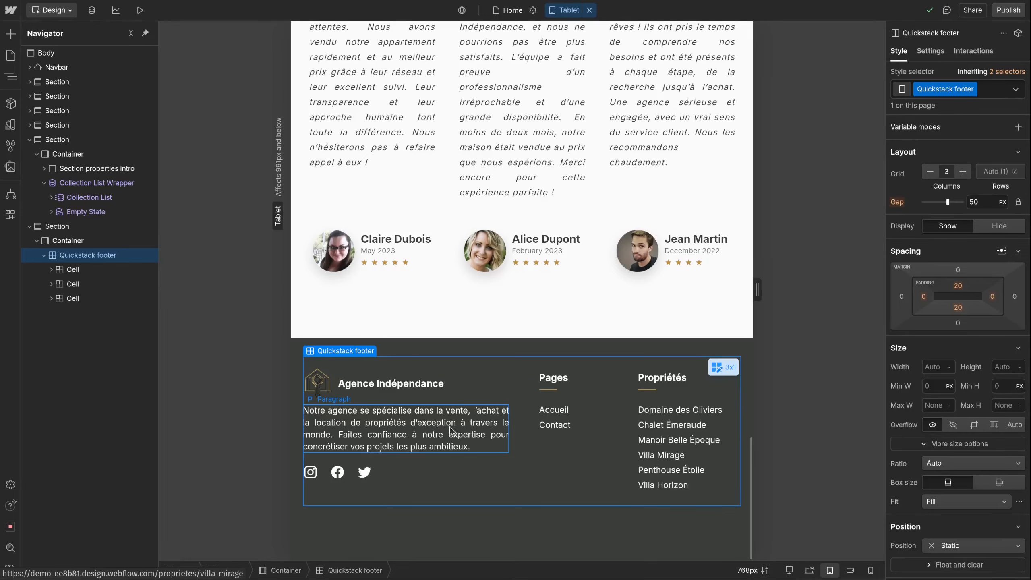
click(812, 571)
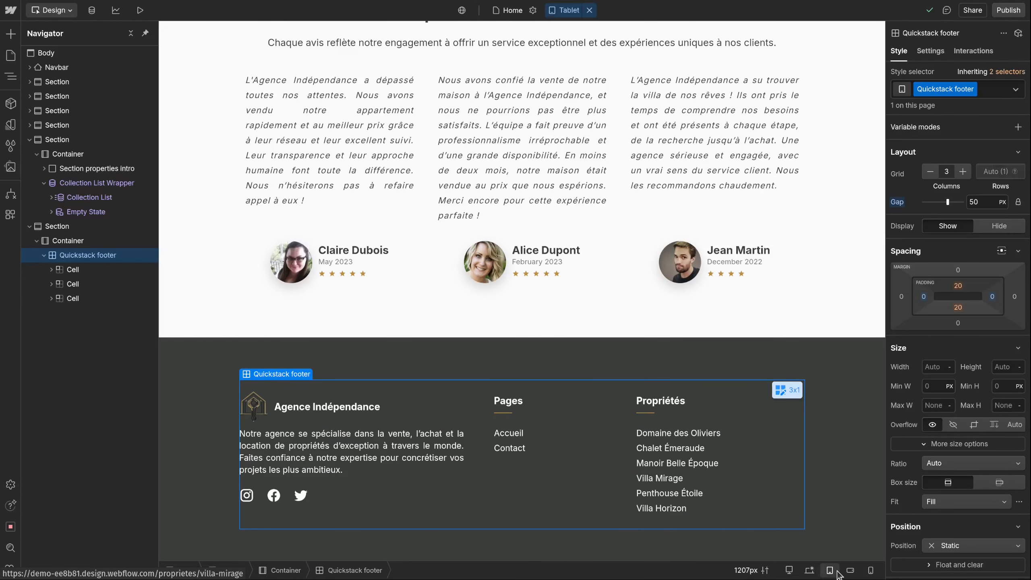
- Reduce the footer quick stack to 2 columns on the mobile landscape breakpoint
click(850, 570)
scroll(635, 322, down, 4)
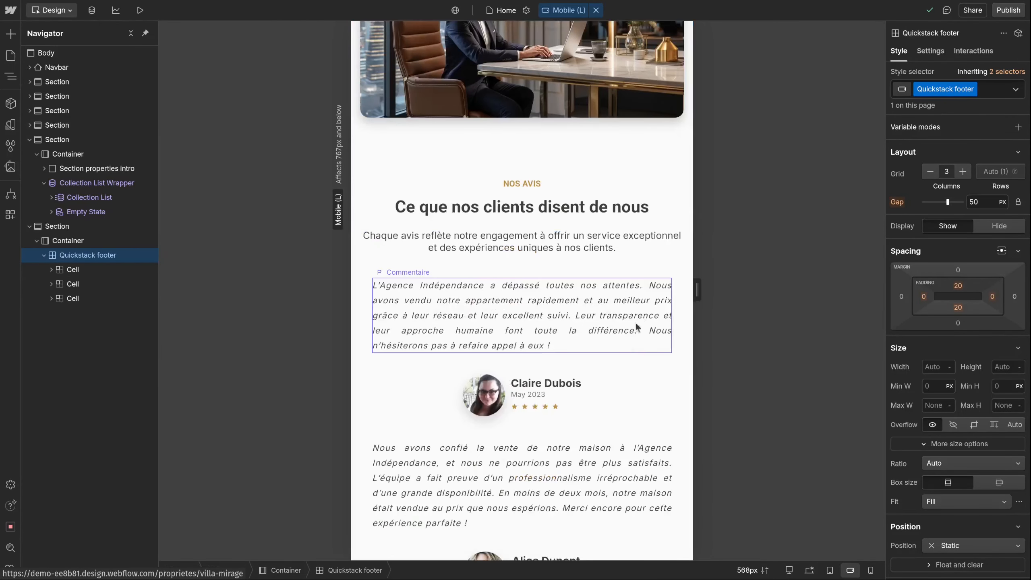
scroll(635, 322, down, 10)
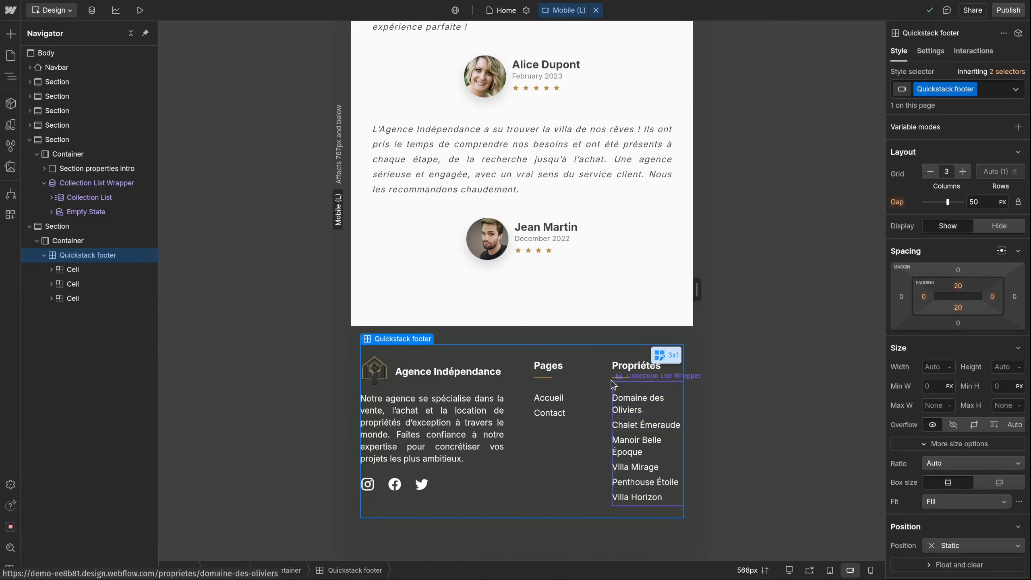
click(664, 360)
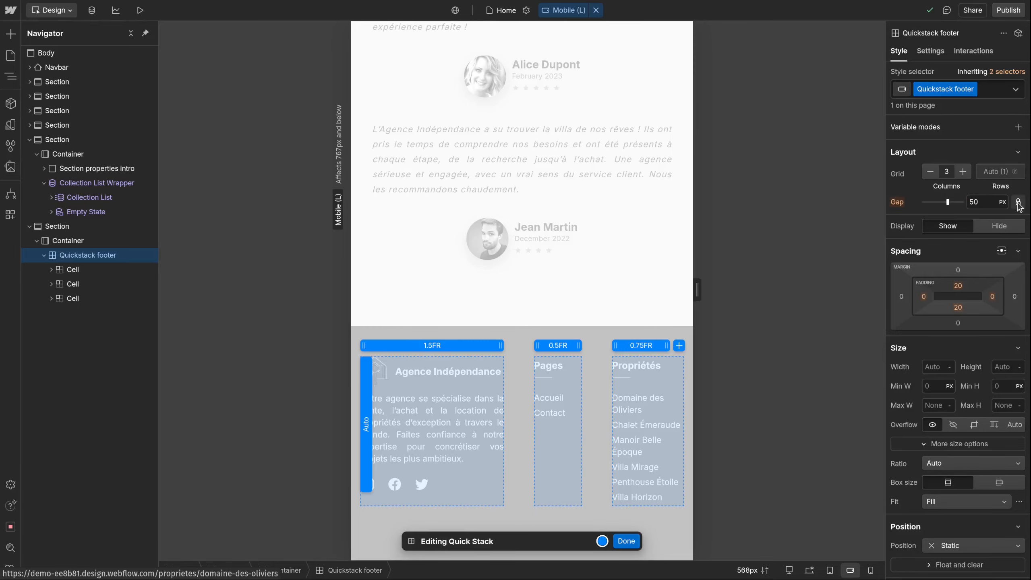
click(934, 177)
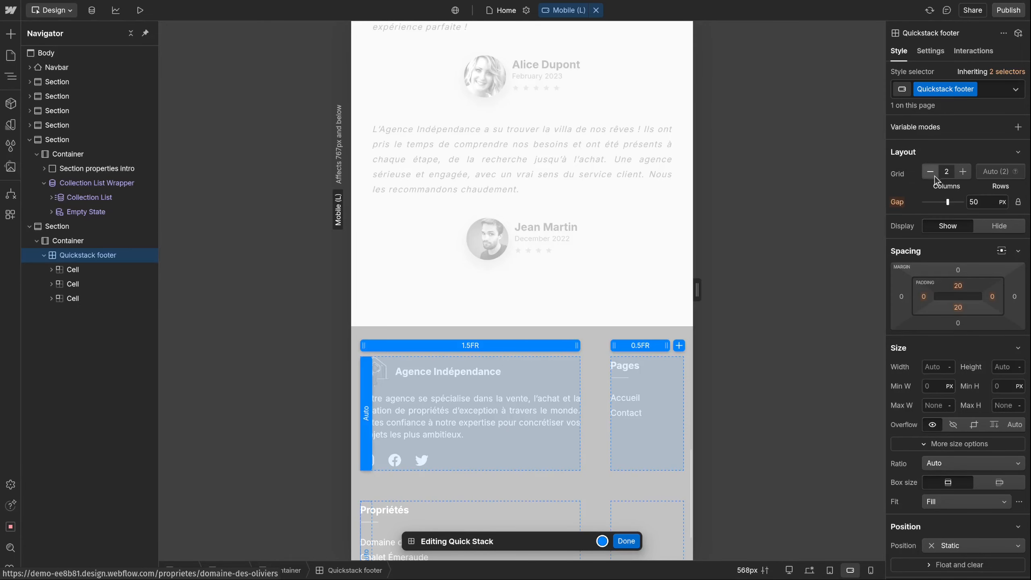
scroll(616, 305, down, 3)
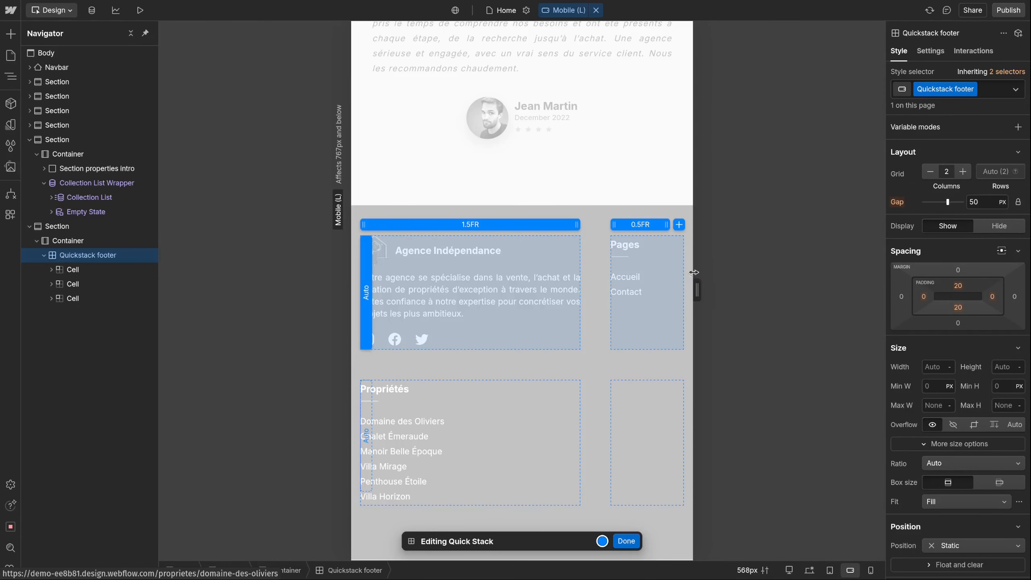
scroll(677, 308, up, 1)
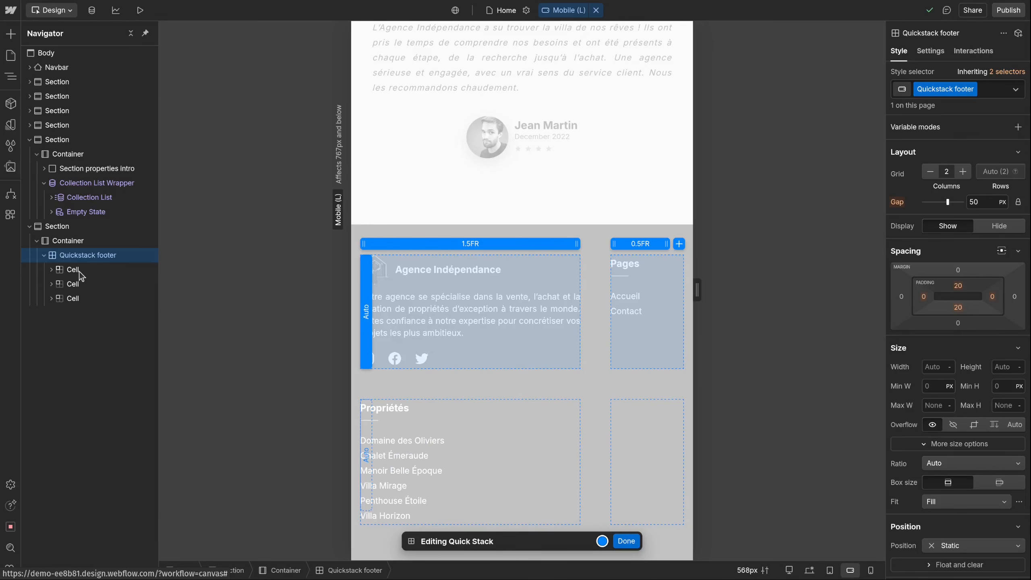
click(626, 541)
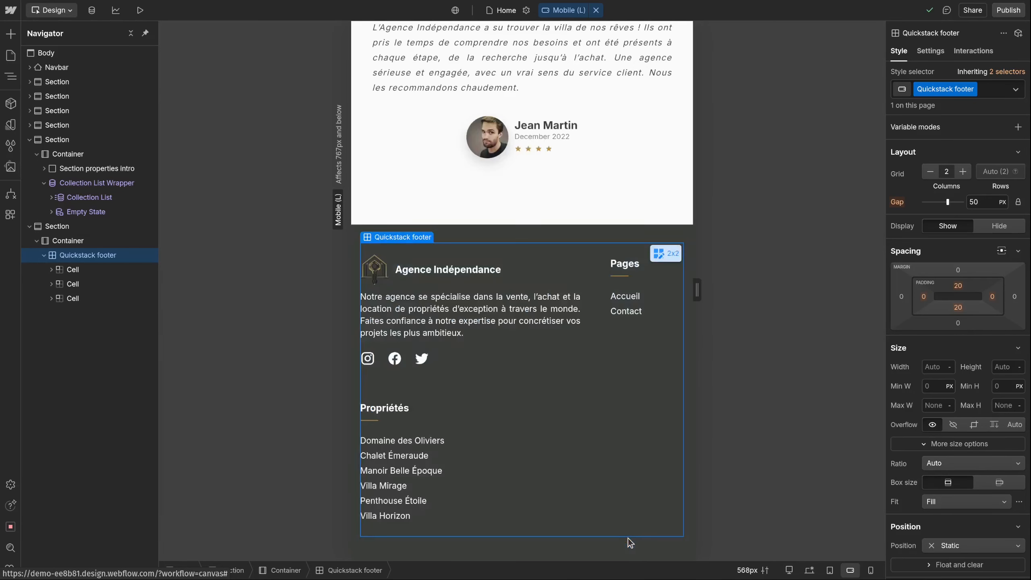
- Try a row span of 2 on the footer's agency description cell, then set its column span to 2 and row span to 1
click(80, 269)
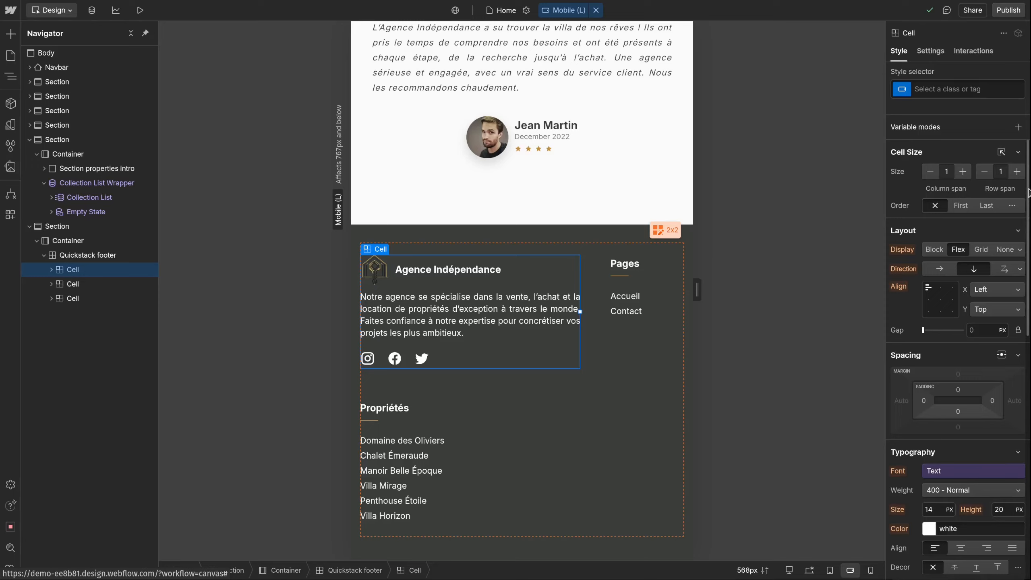
click(963, 172)
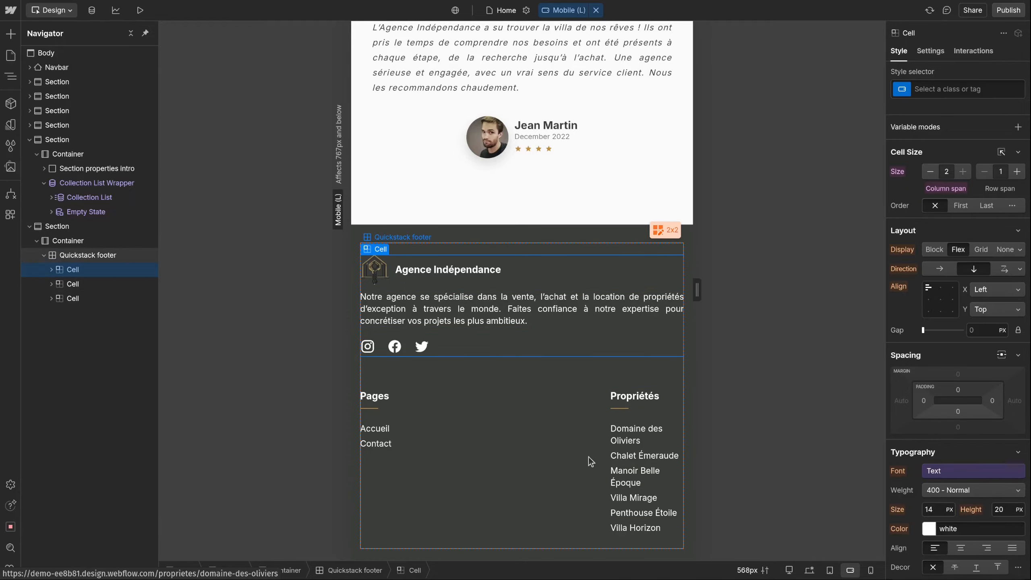
click(931, 171)
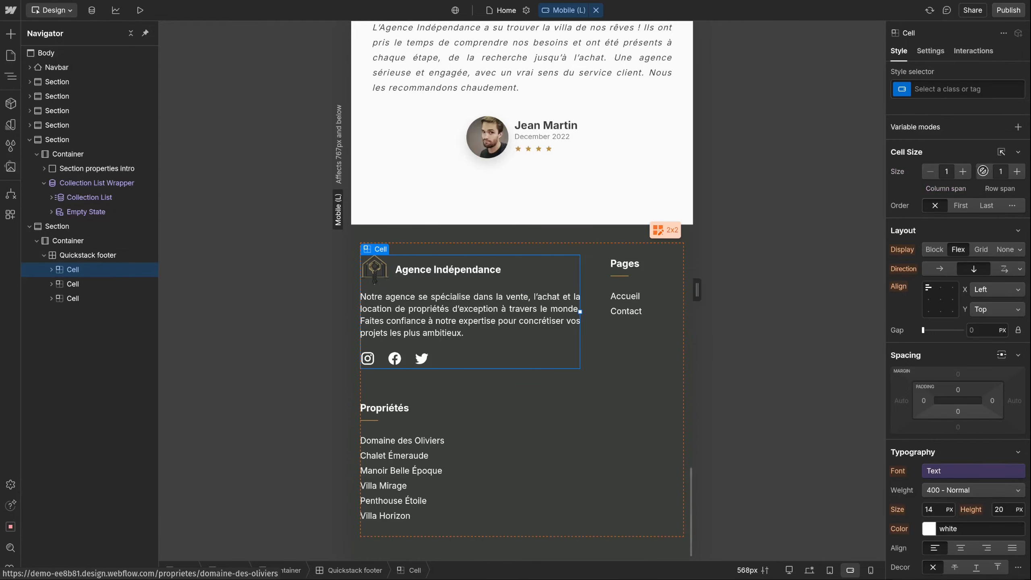
click(1017, 173)
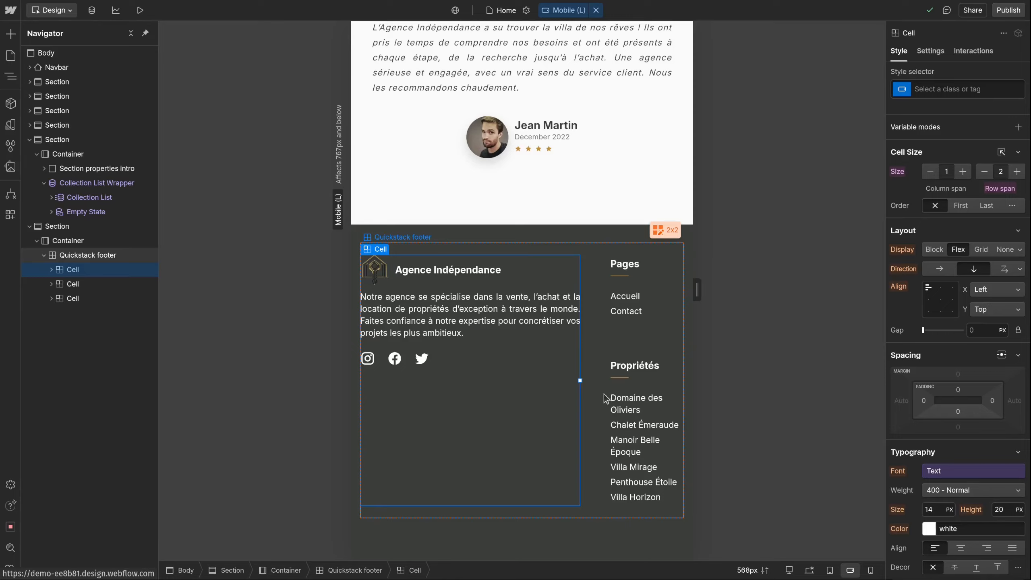
click(984, 172)
click(964, 172)
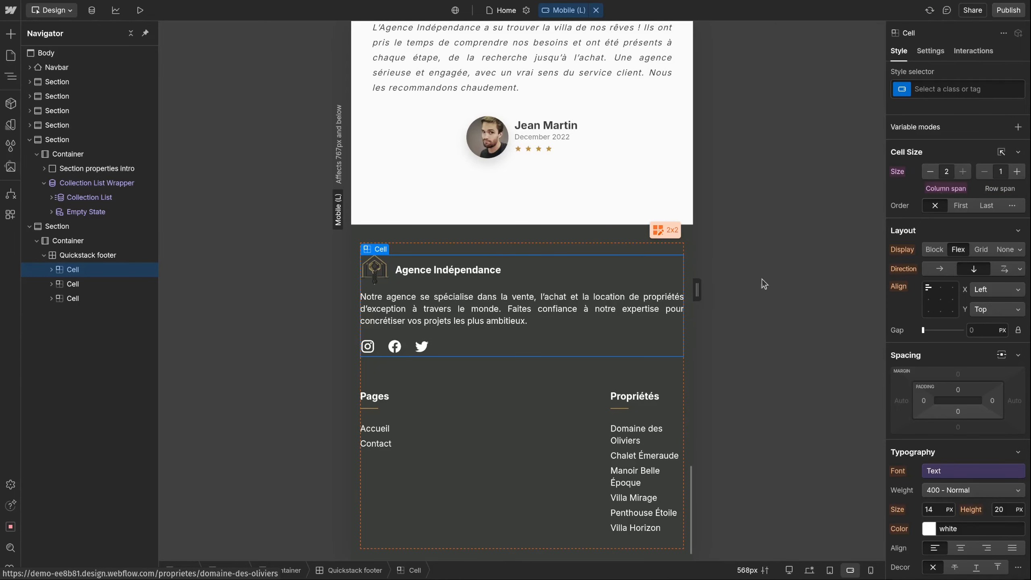
- Resize the footer quick stack's first column to 0.5FR so the Pages and Propriétés columns have equal widths
click(94, 286)
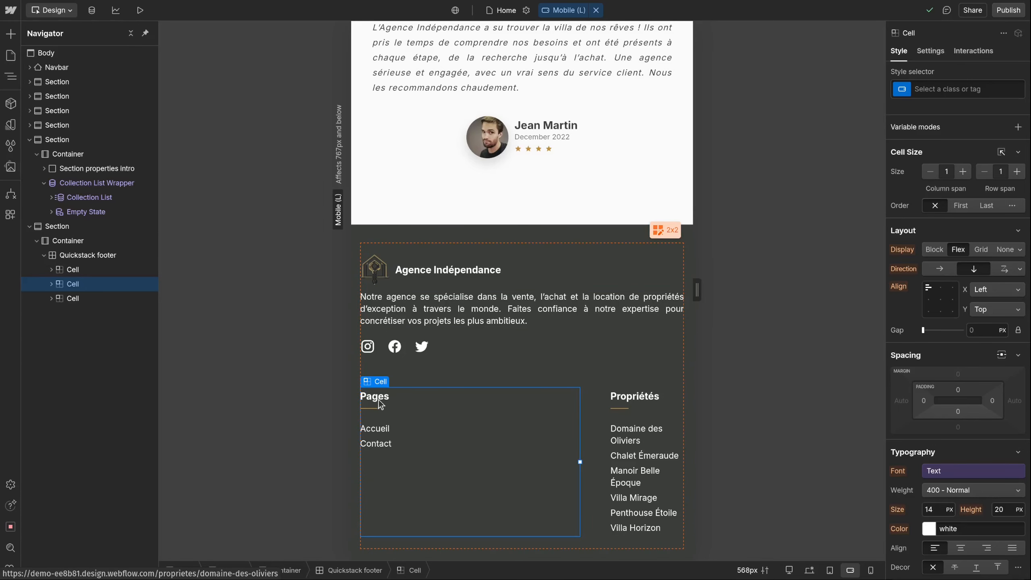
click(676, 231)
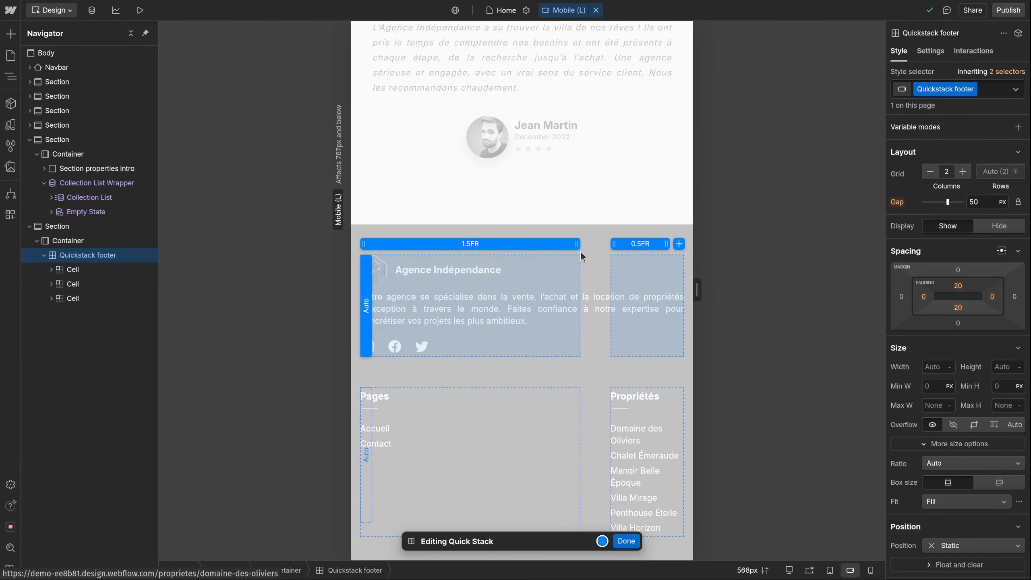
drag(577, 244, 518, 246)
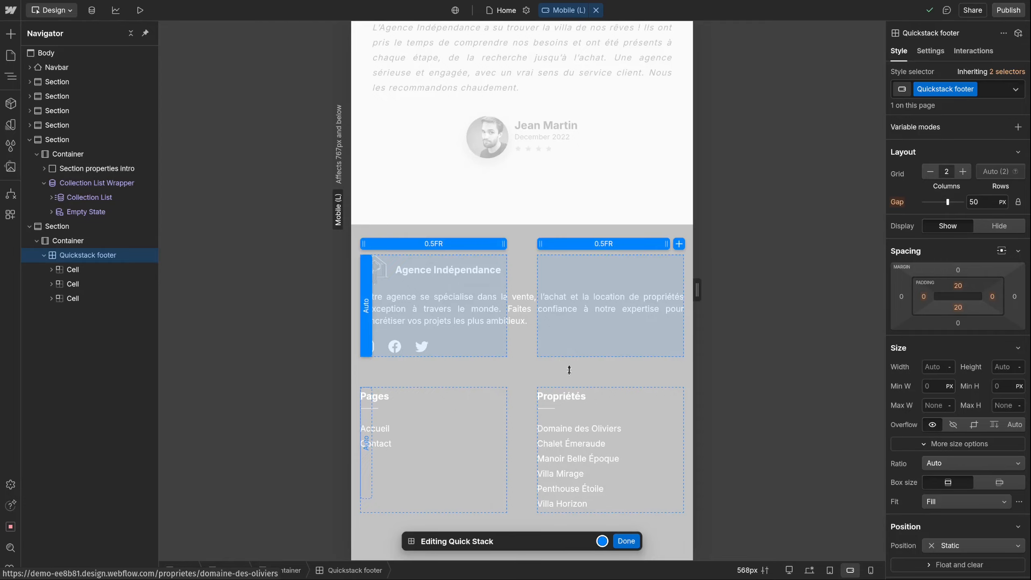
click(626, 541)
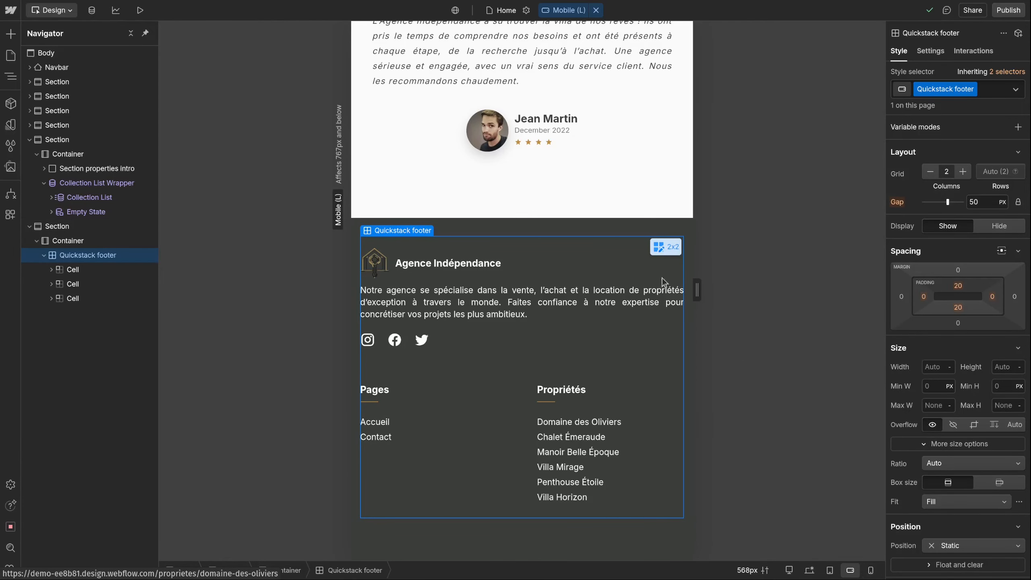
- On the mobile portrait breakpoint, widen the footer's Propriétés column so that each property name fits on one line
click(609, 230)
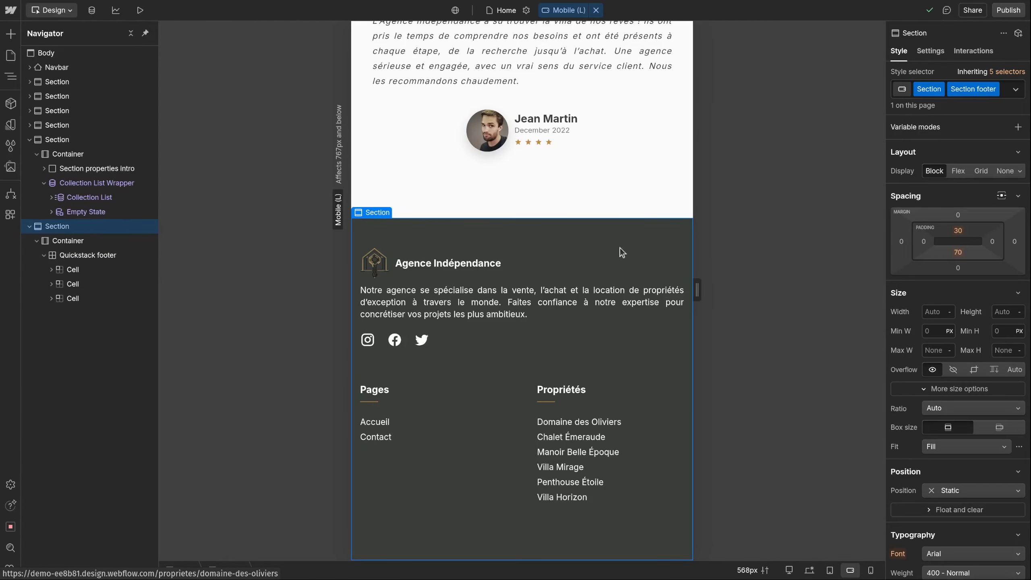
click(871, 570)
scroll(524, 296, down, 10)
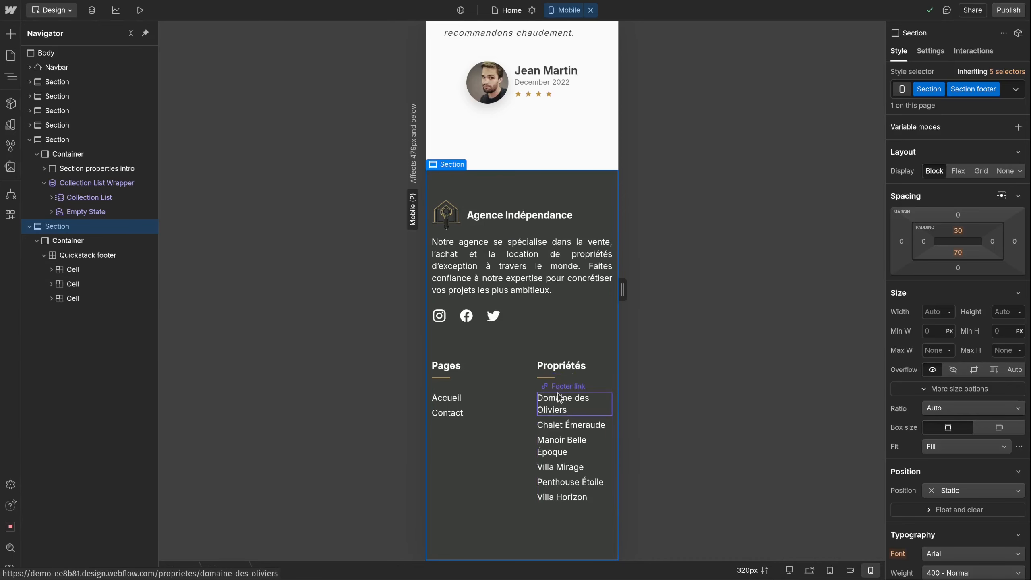
click(550, 409)
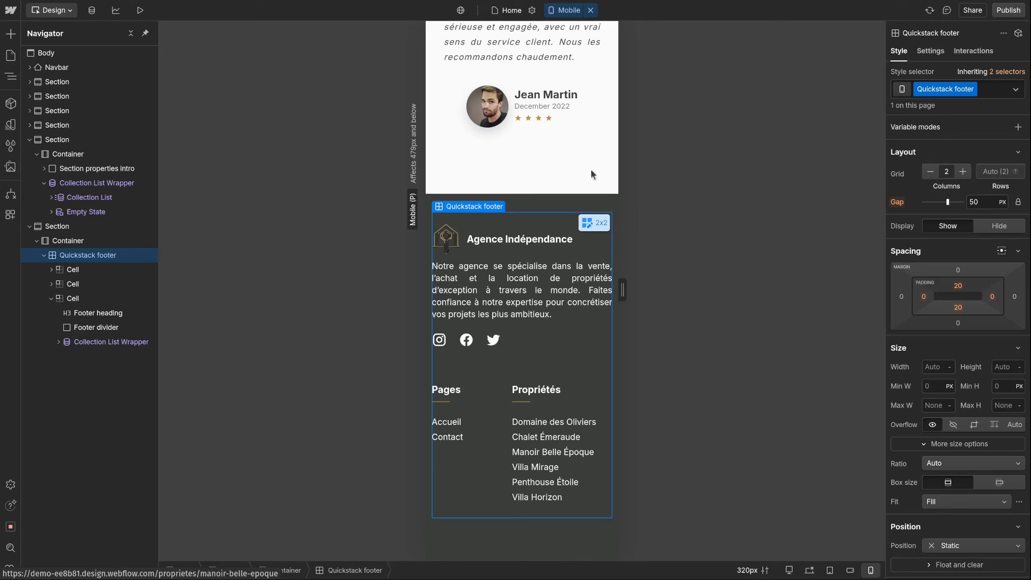
- Stack the mobile portrait footer in a single column, with the agency description cell's column span set to 1
click(550, 344)
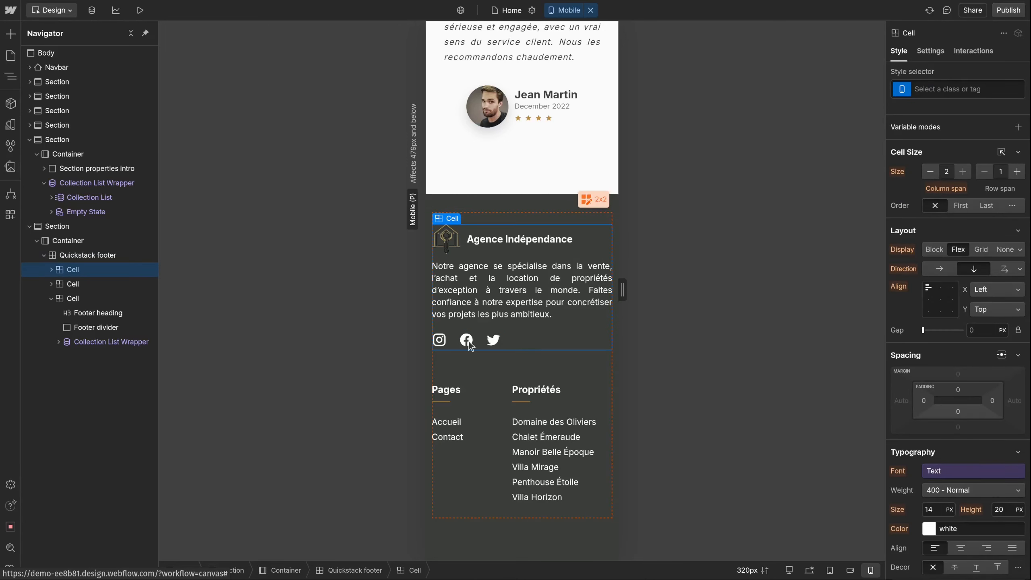
click(931, 171)
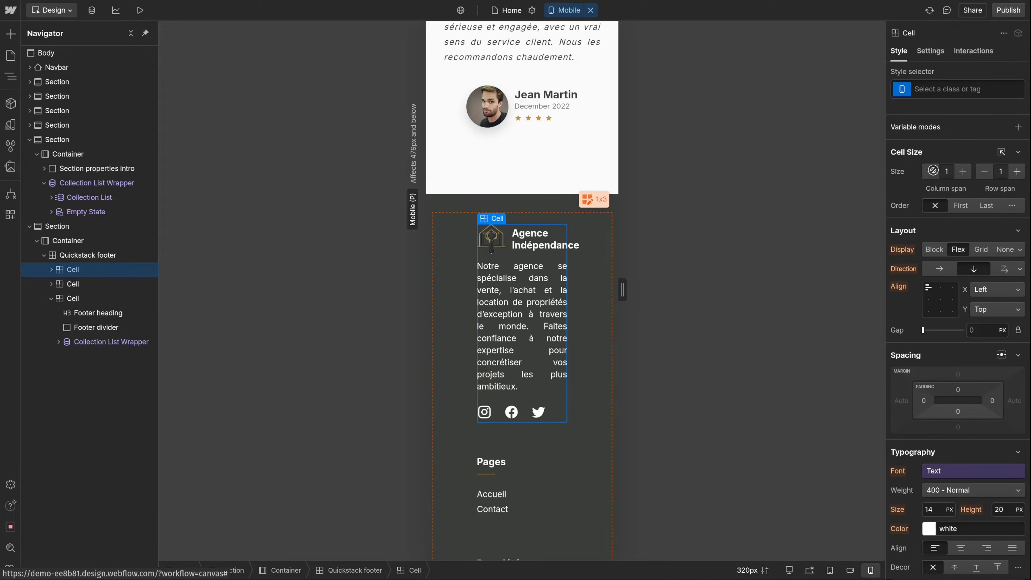
click(102, 256)
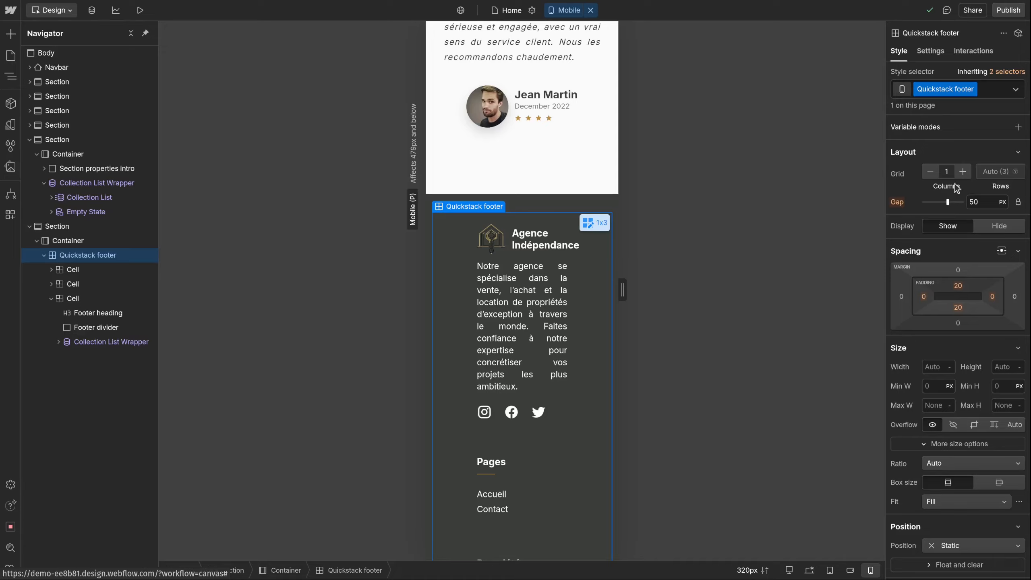
scroll(503, 368, up, 1)
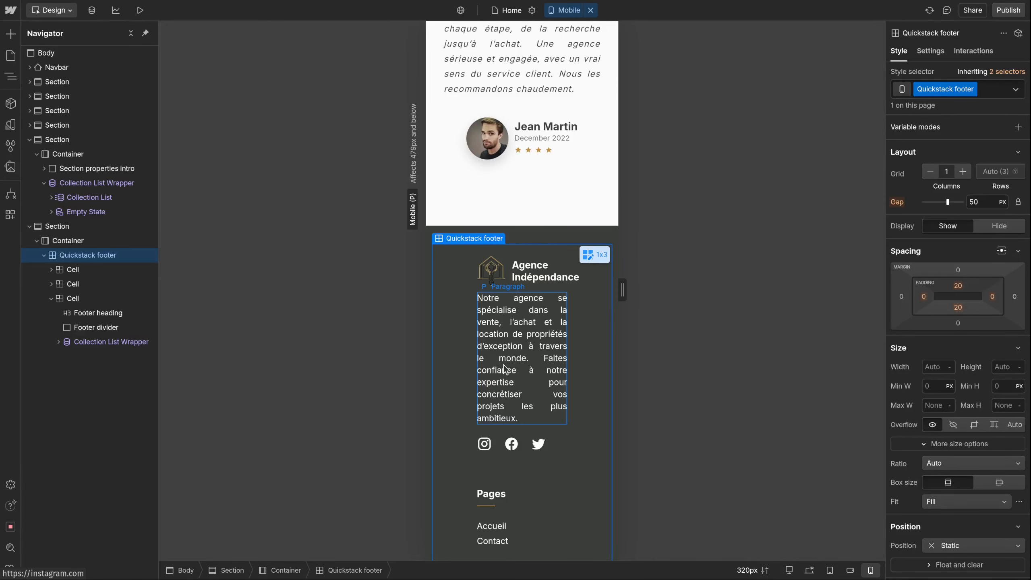
- Widen the footer quick stack's single column to 1FR on the mobile portrait breakpoint so it fills the container
scroll(535, 355, down, 1)
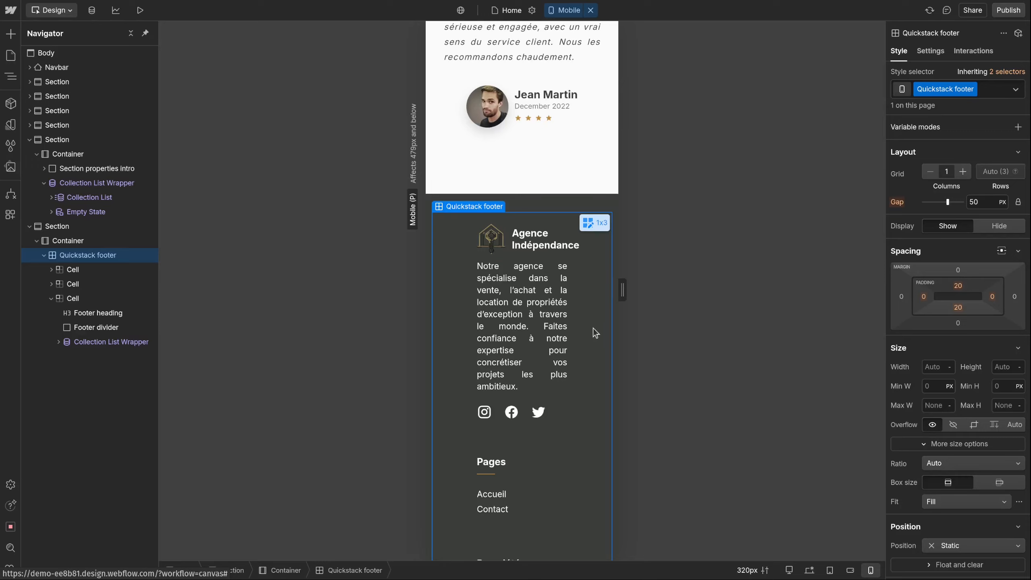
click(605, 223)
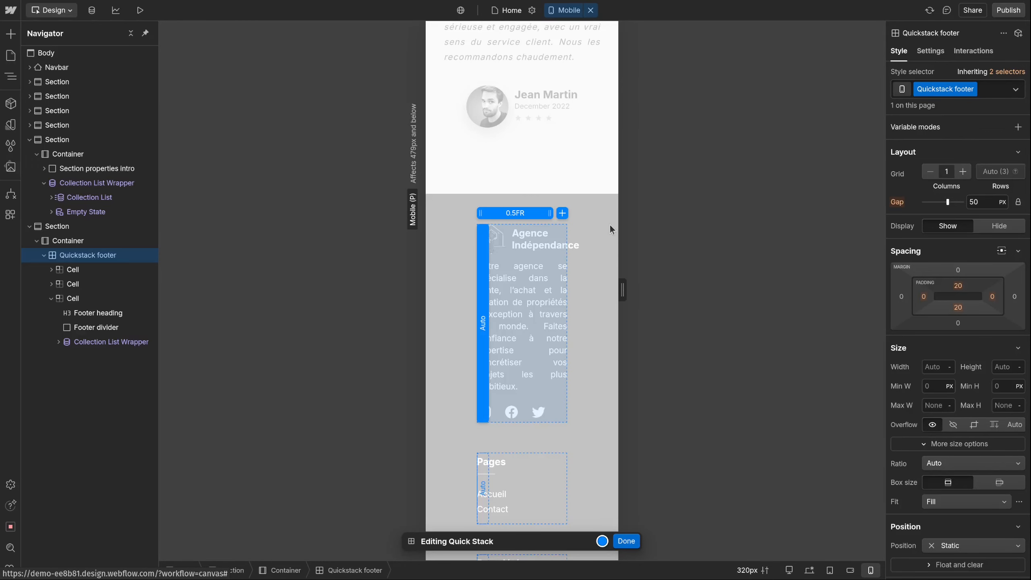
scroll(515, 259, down, 5)
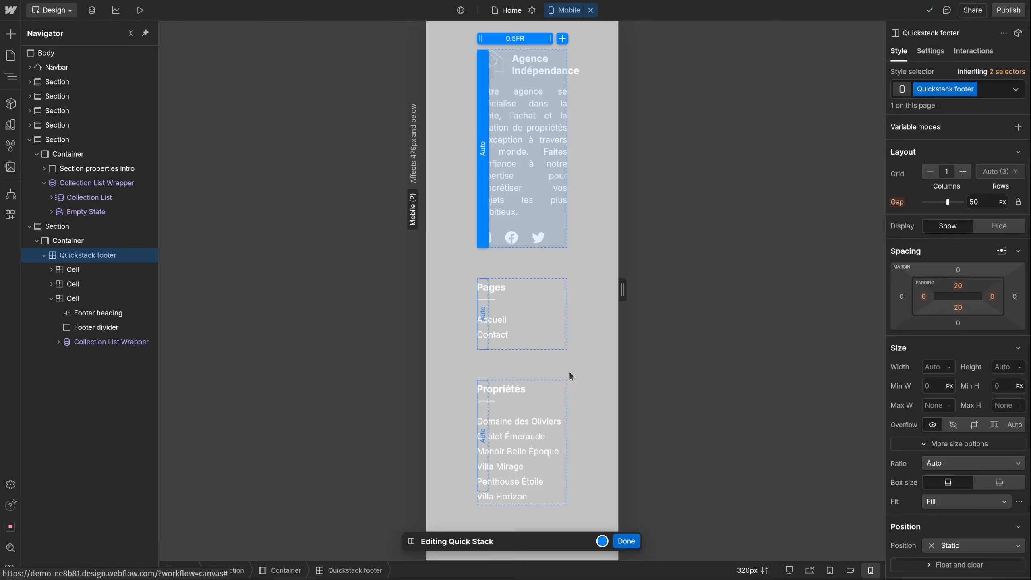
scroll(555, 292, up, 8)
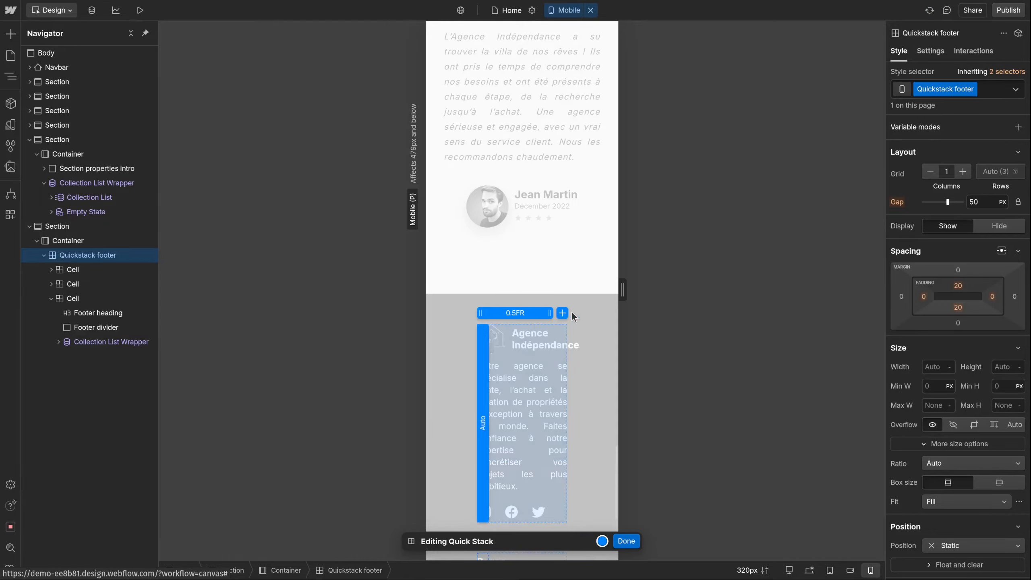
mouse_move(591, 311)
mouse_down()
mouse_move(650, 317)
mouse_move(608, 317)
mouse_up()
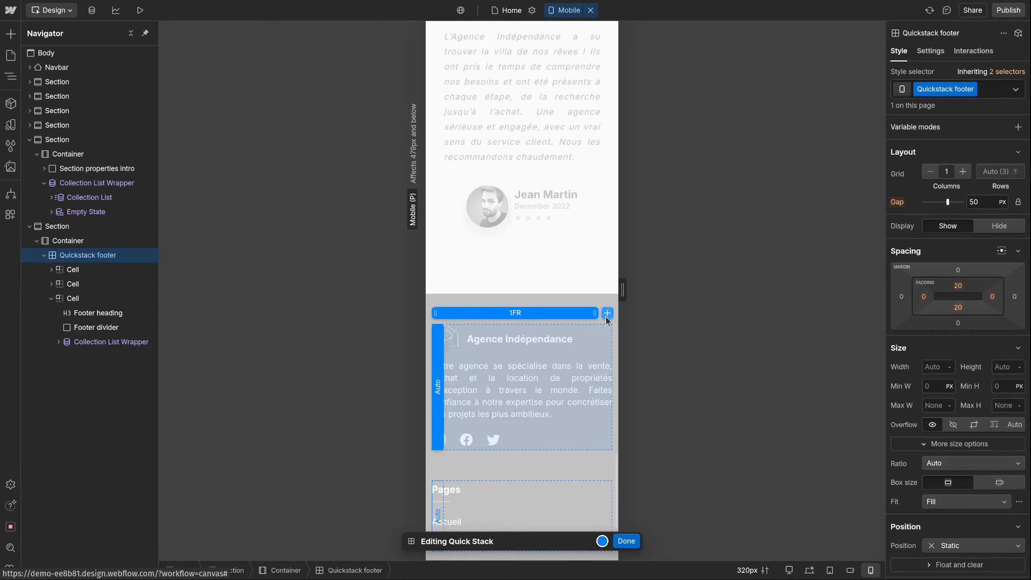
scroll(588, 343, down, 2)
scroll(588, 347, down, 4)
click(627, 541)
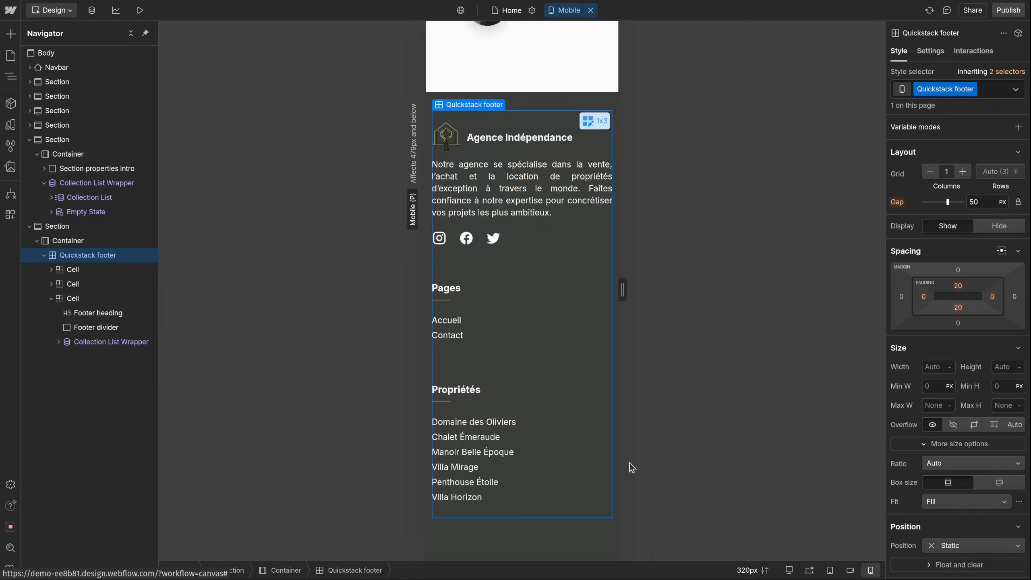
- Review the mobile portrait page from the footer up to the property listings and back down
scroll(566, 295, up, 2)
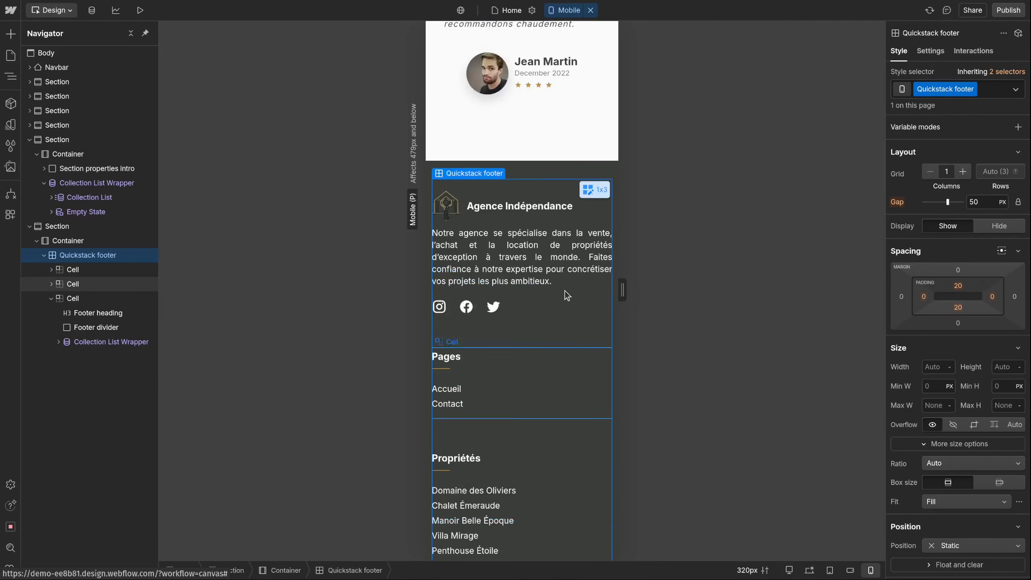
scroll(533, 248, down, 2)
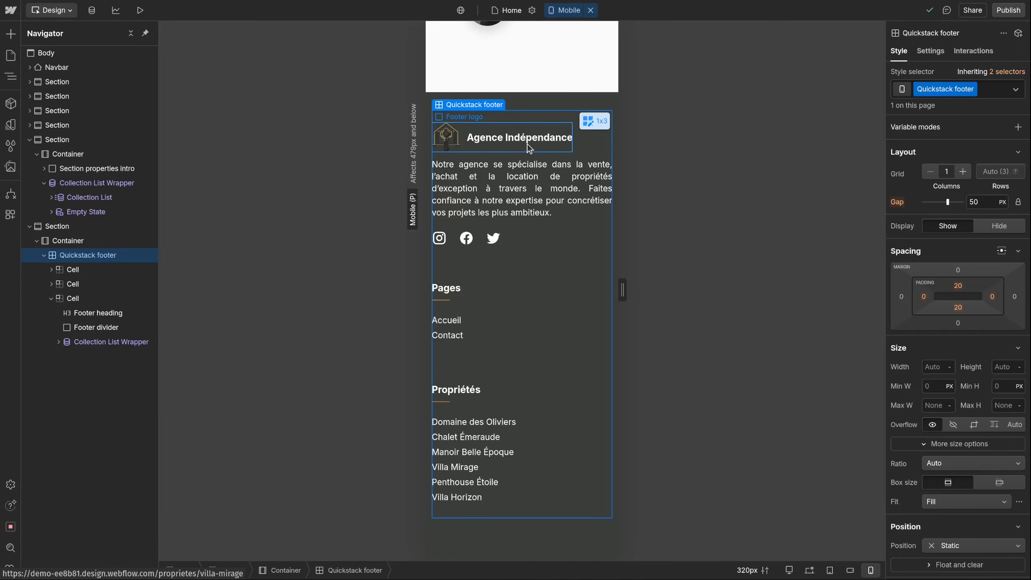
scroll(534, 438, up, 8)
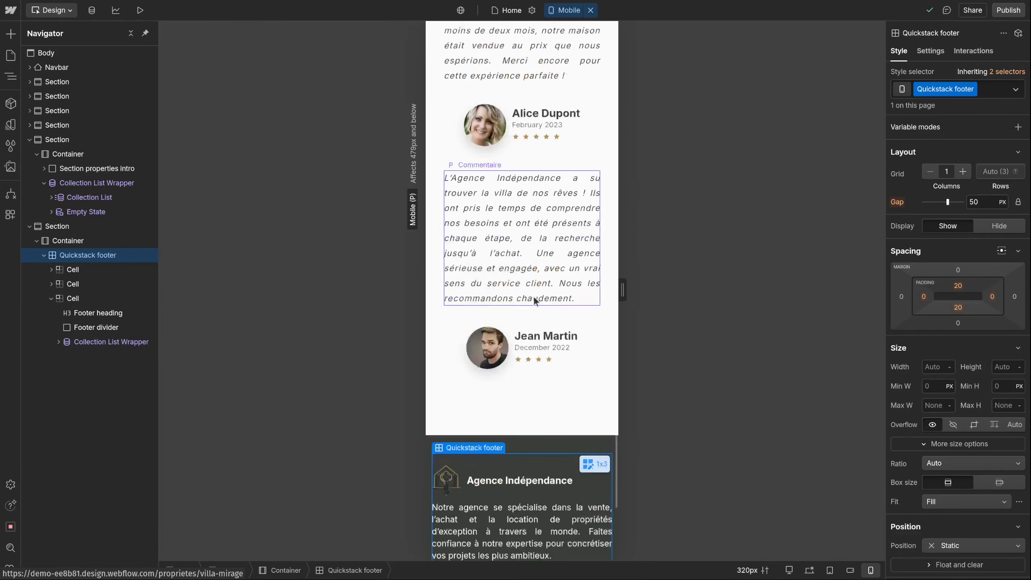
scroll(533, 297, up, 20)
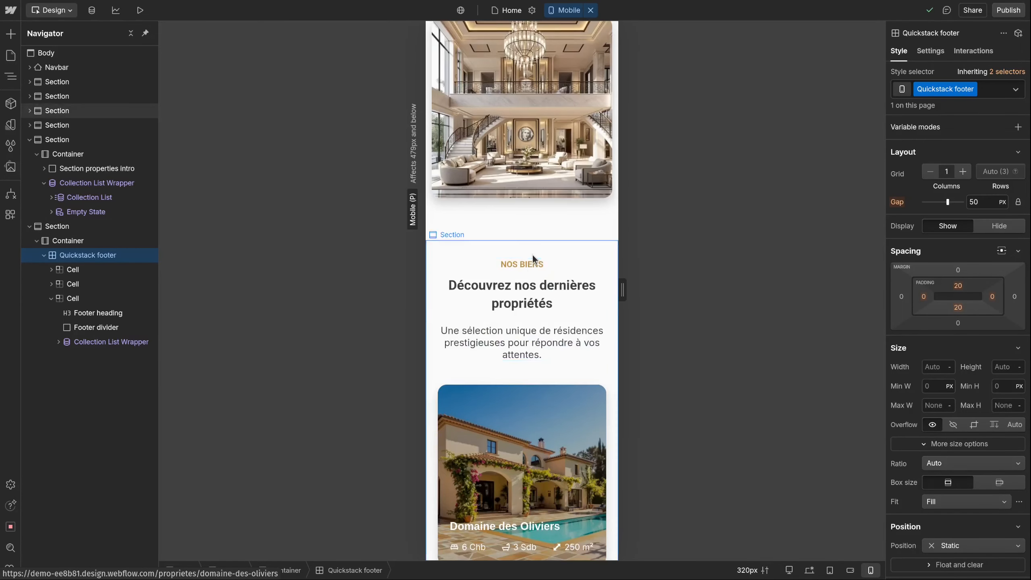
scroll(533, 254, up, 4)
scroll(512, 238, down, 8)
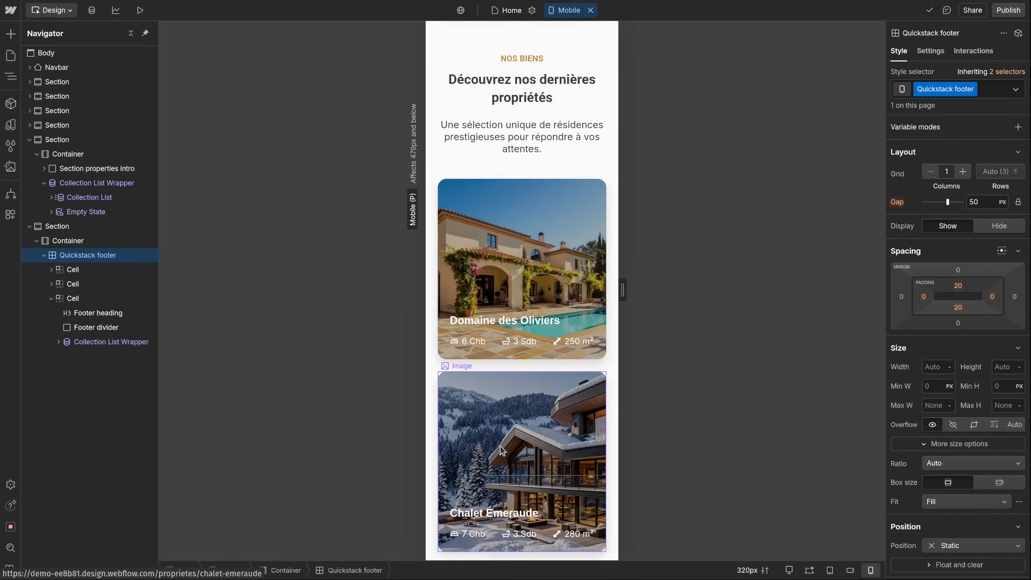
scroll(502, 450, down, 20)
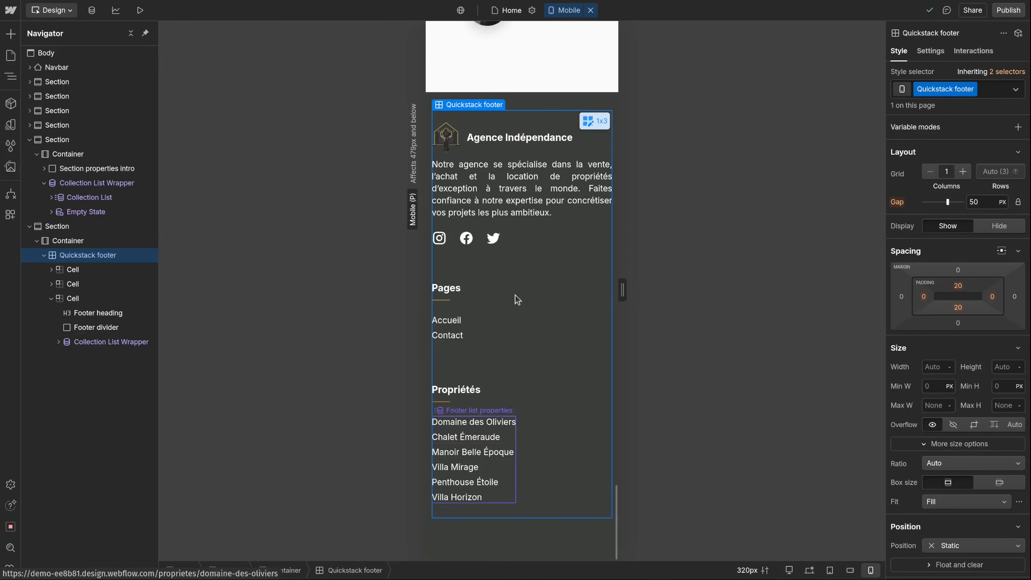
- Create the class "Cell footer" on the footer's agency description cell and align its content top center
click(75, 270)
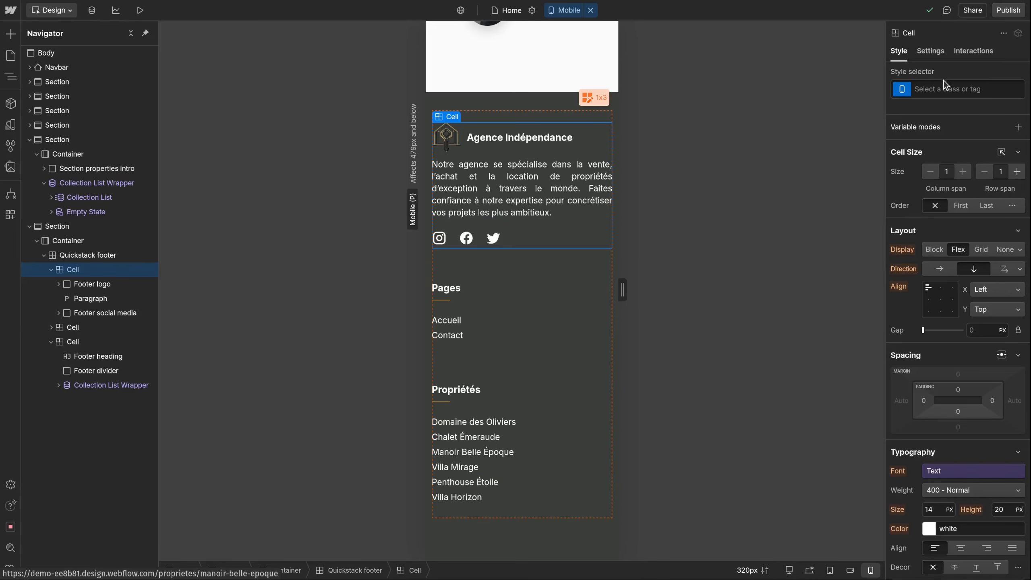
click(942, 96)
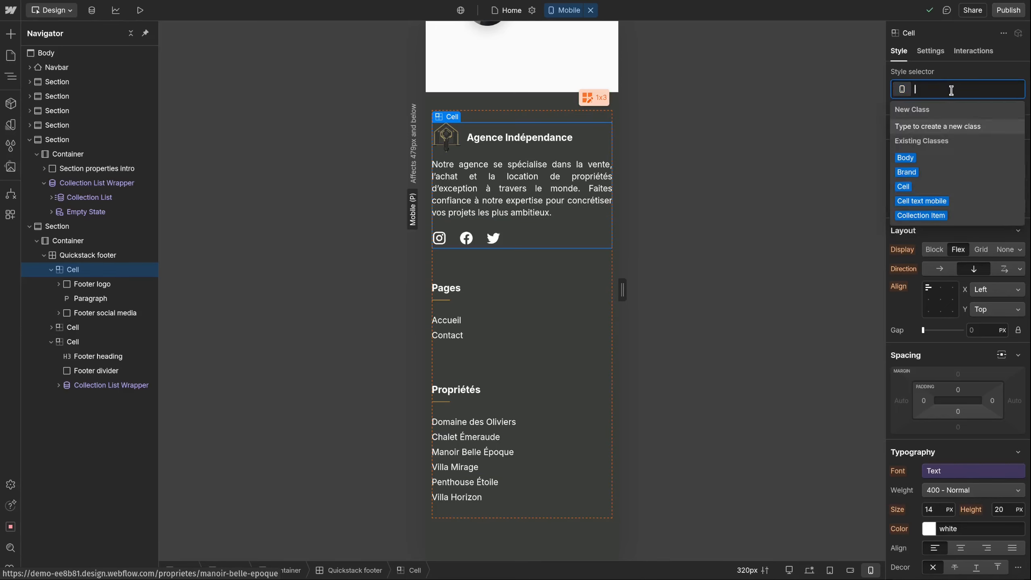
text(Cell footer)
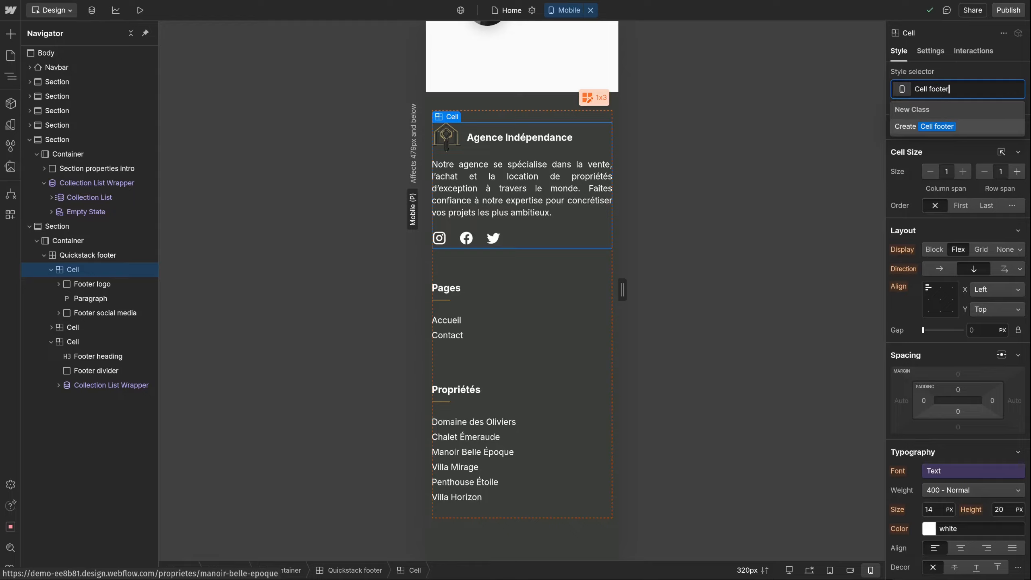
key(Return)
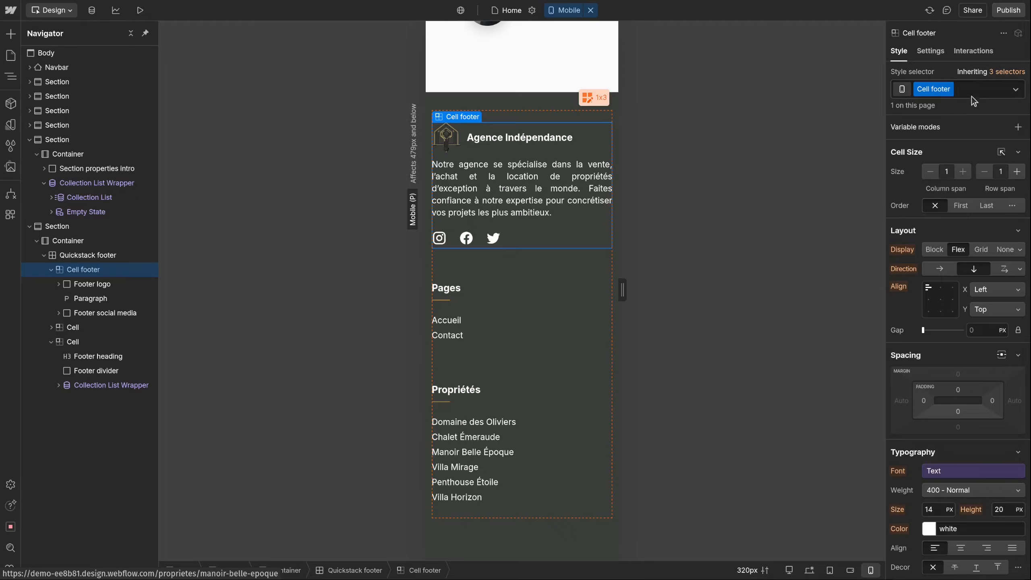
click(941, 290)
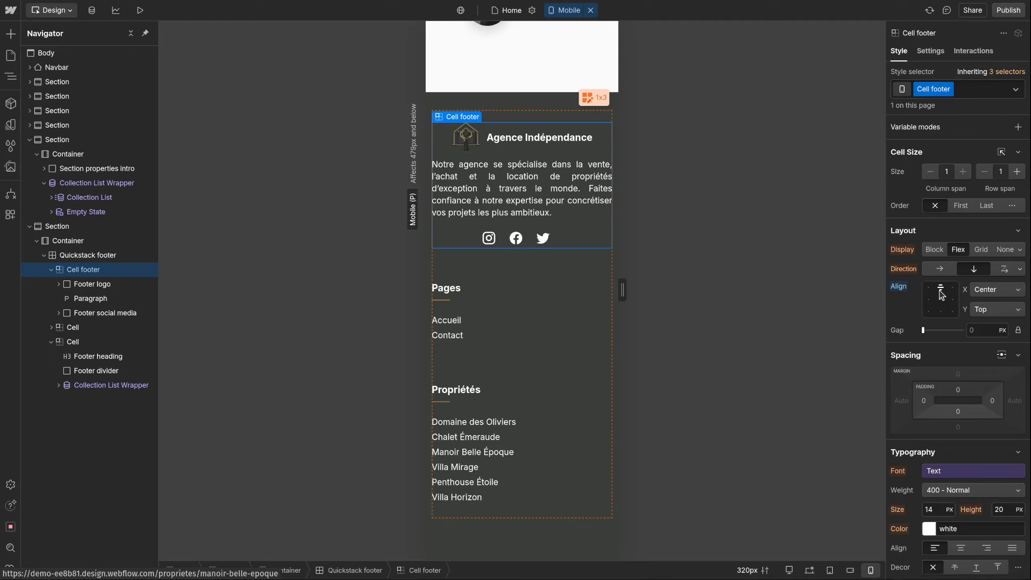
- Apply the existing Cell footer class to the footer's Pages and Propriétés cells
click(92, 327)
click(941, 91)
text(Cee)
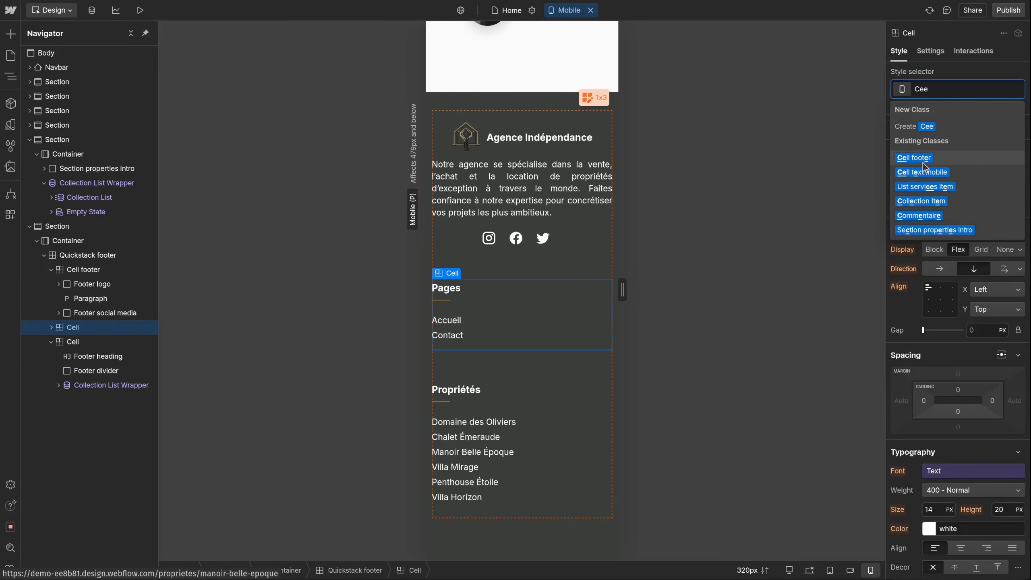
click(914, 158)
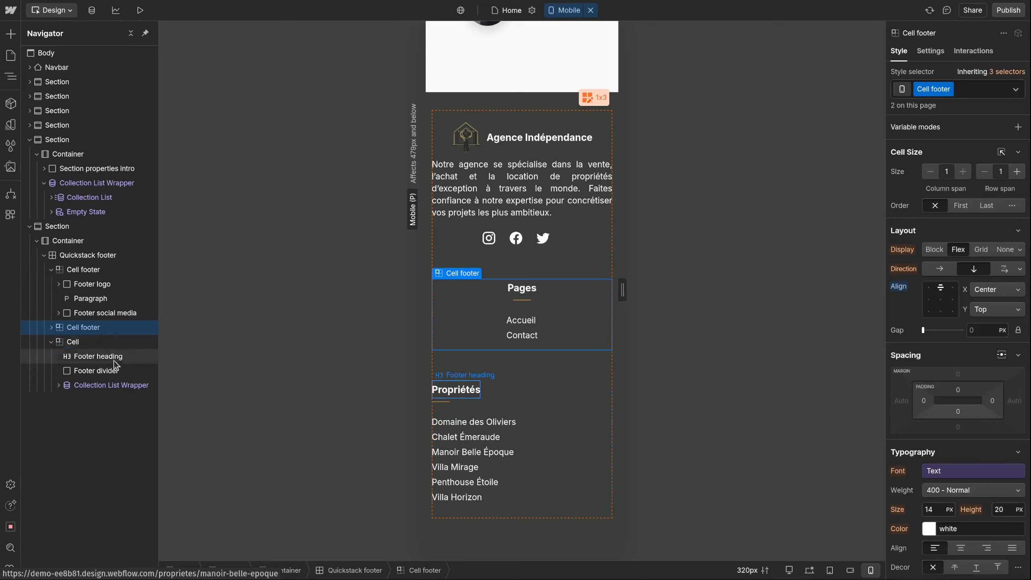
click(134, 343)
click(942, 92)
text(Cee)
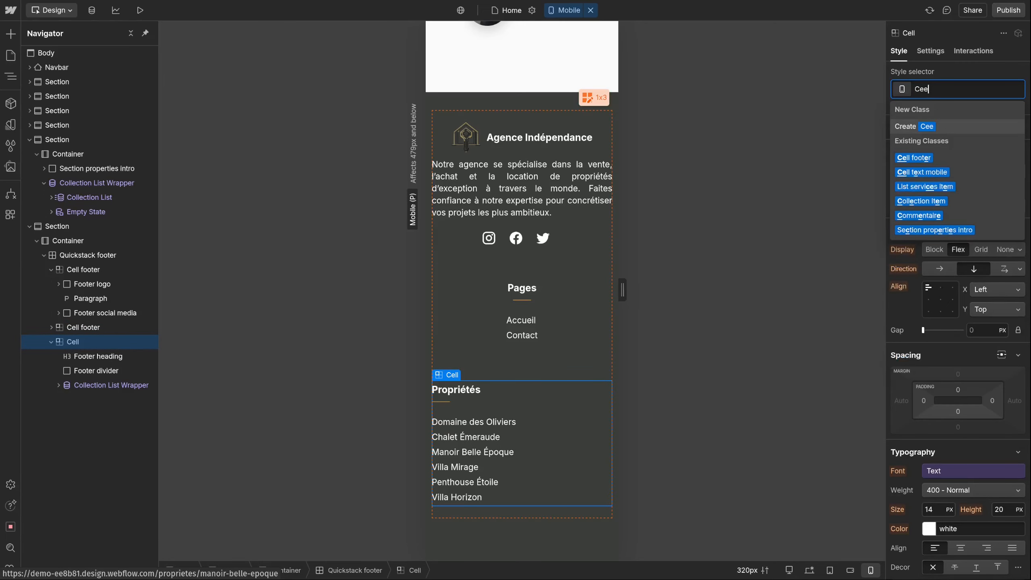
click(914, 158)
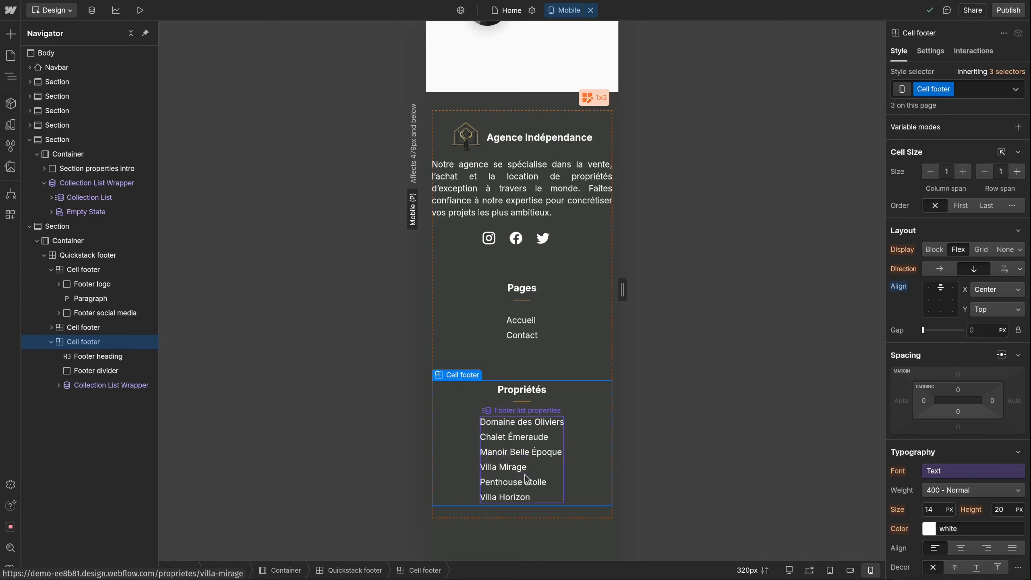
- Center the text of the Footer list properties collection list under the Propriétés heading
click(65, 388)
click(58, 385)
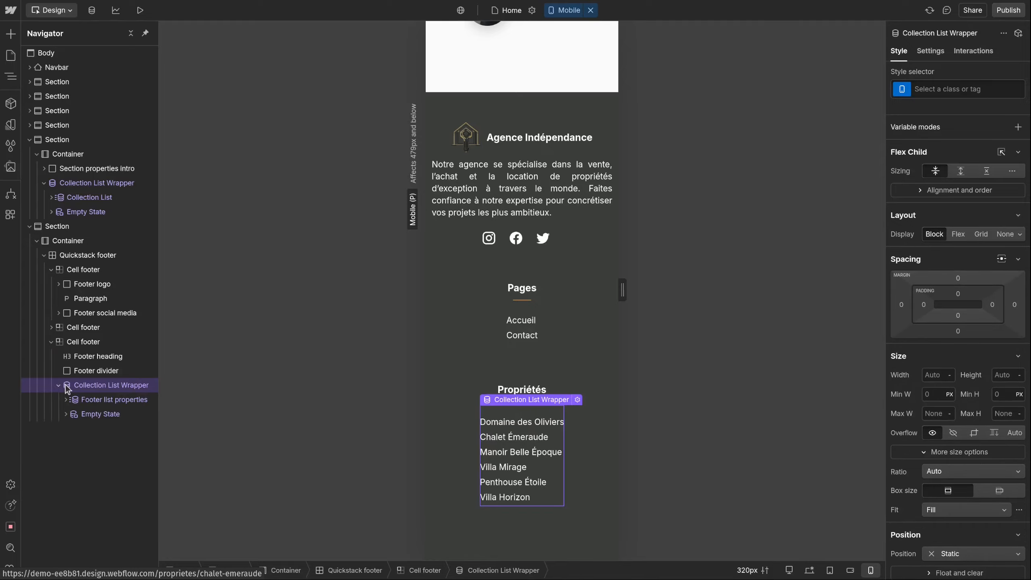
click(141, 402)
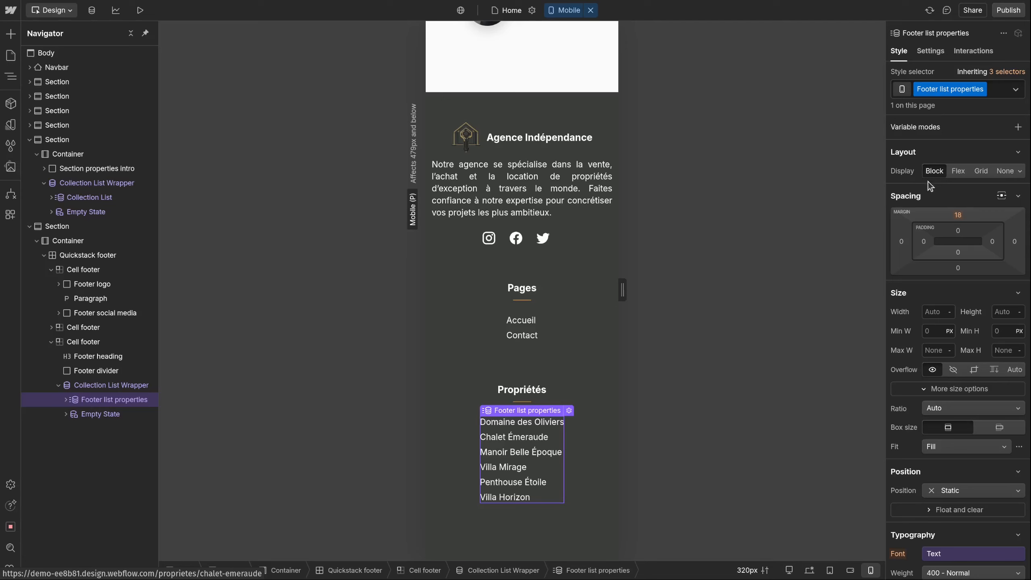
scroll(959, 271, down, 3)
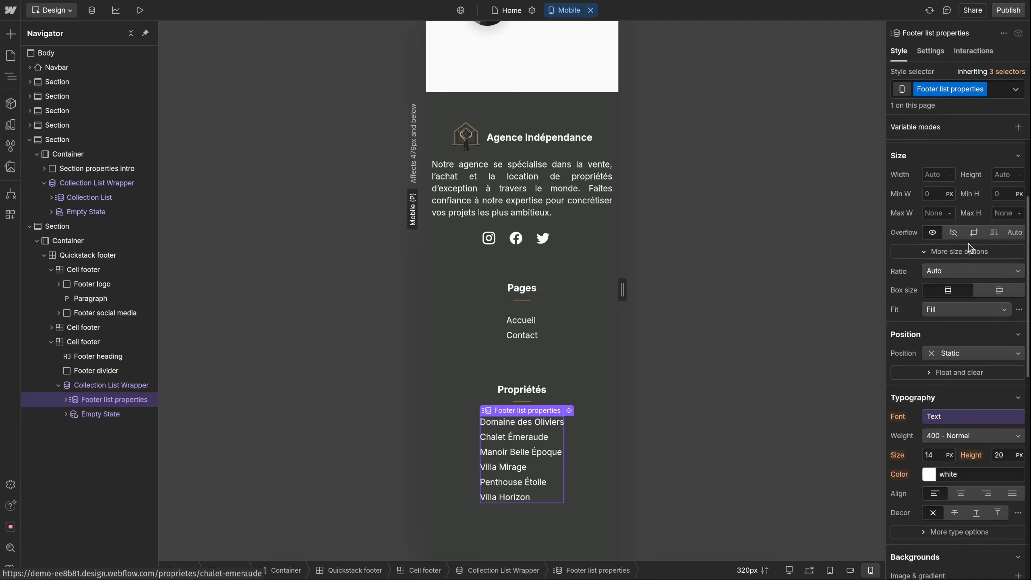
click(962, 493)
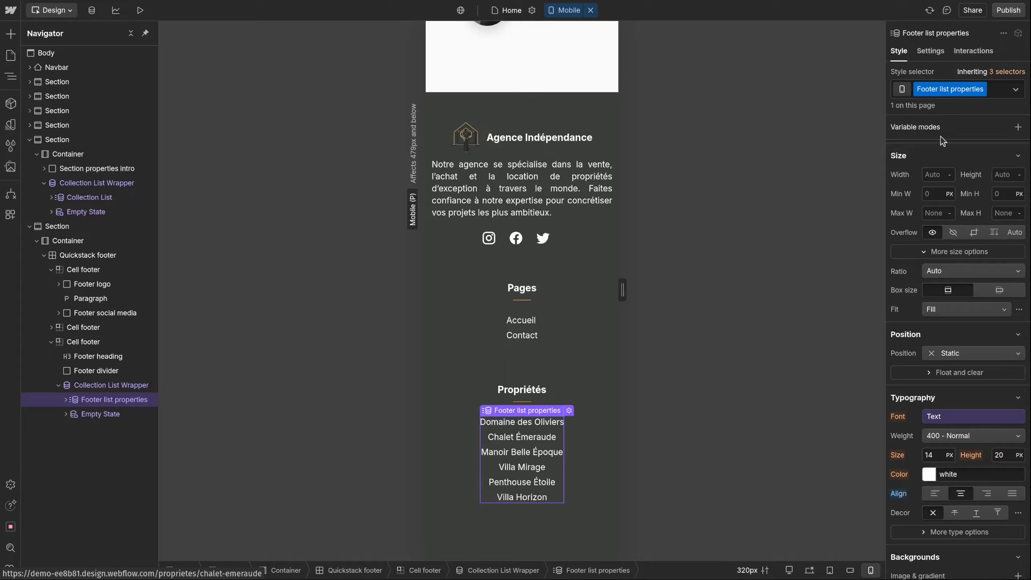
scroll(1005, 224, up, 3)
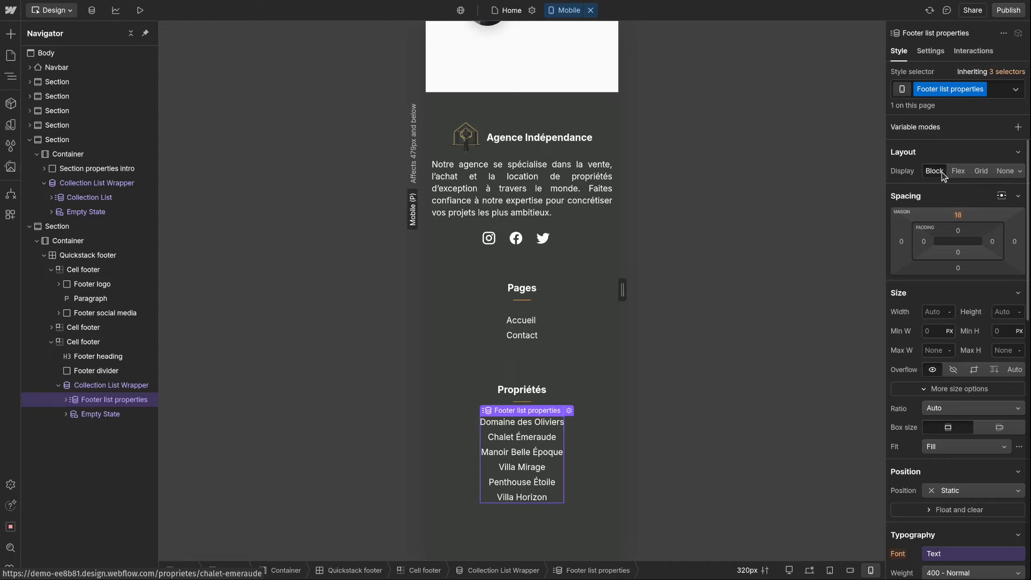
scroll(942, 173, down, 4)
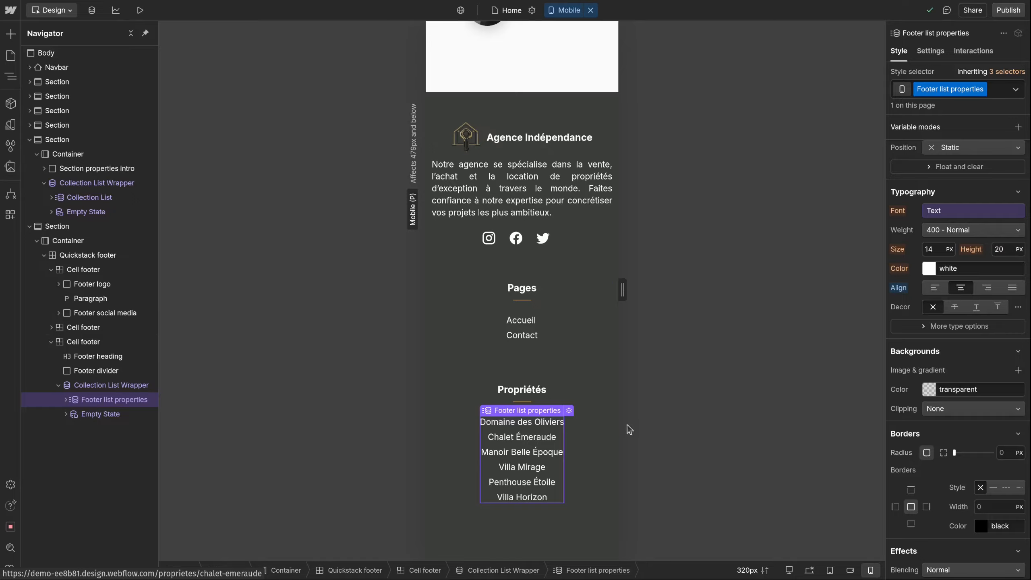
- Check the mobile portrait footer together with the client reviews above it
scroll(528, 284, up, 8)
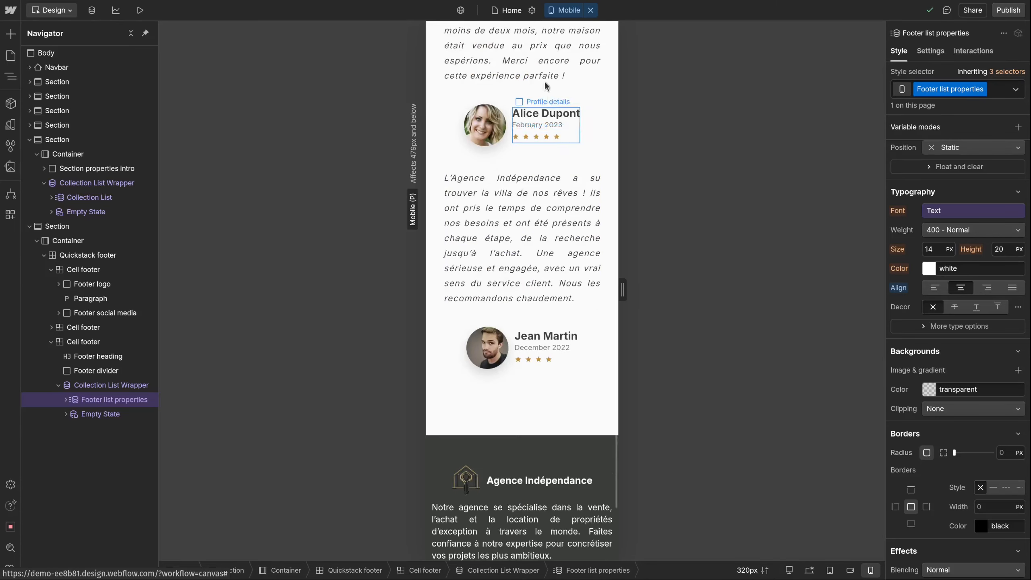
scroll(546, 102, up, 8)
scroll(525, 232, down, 12)
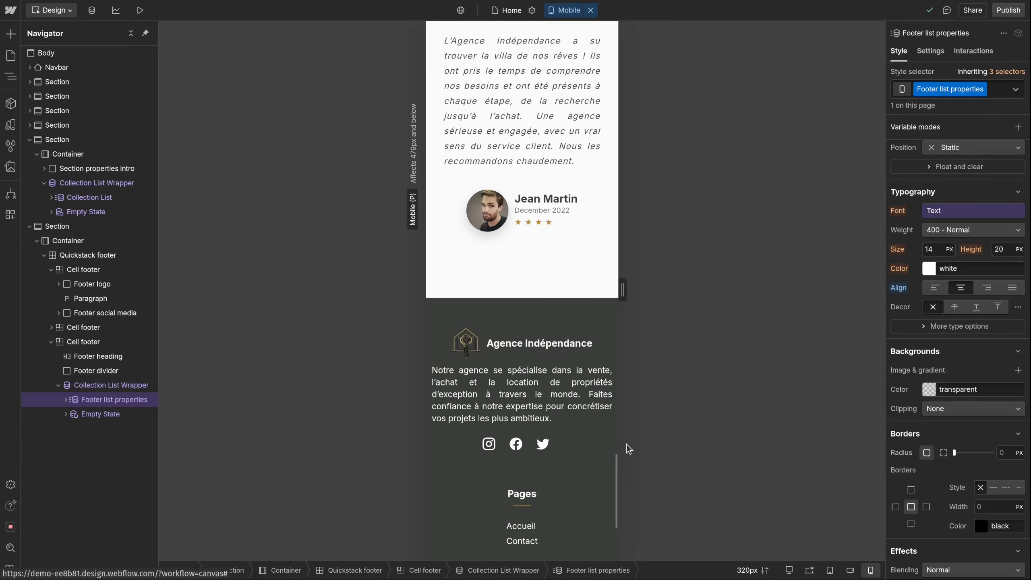
scroll(560, 410, down, 5)
click(575, 349)
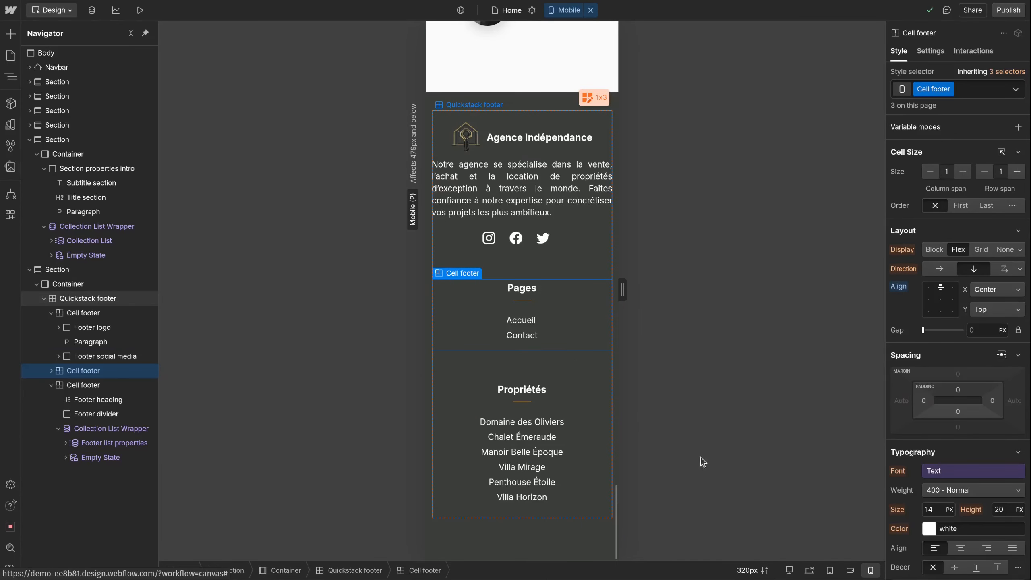
- Compare the footer layout on the base desktop and 1280px breakpoints, and look over the page above it at 1280px
click(811, 570)
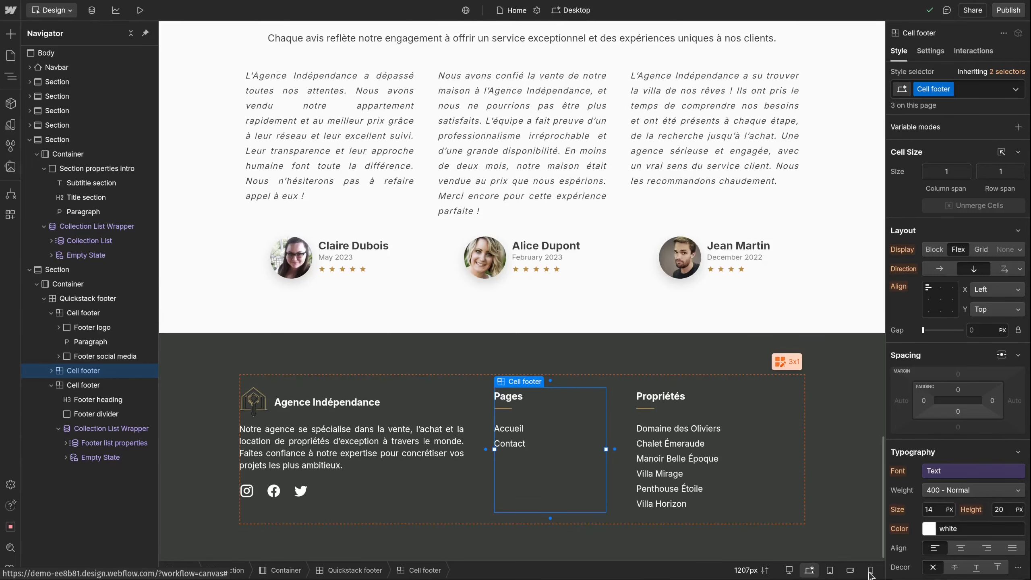
click(789, 571)
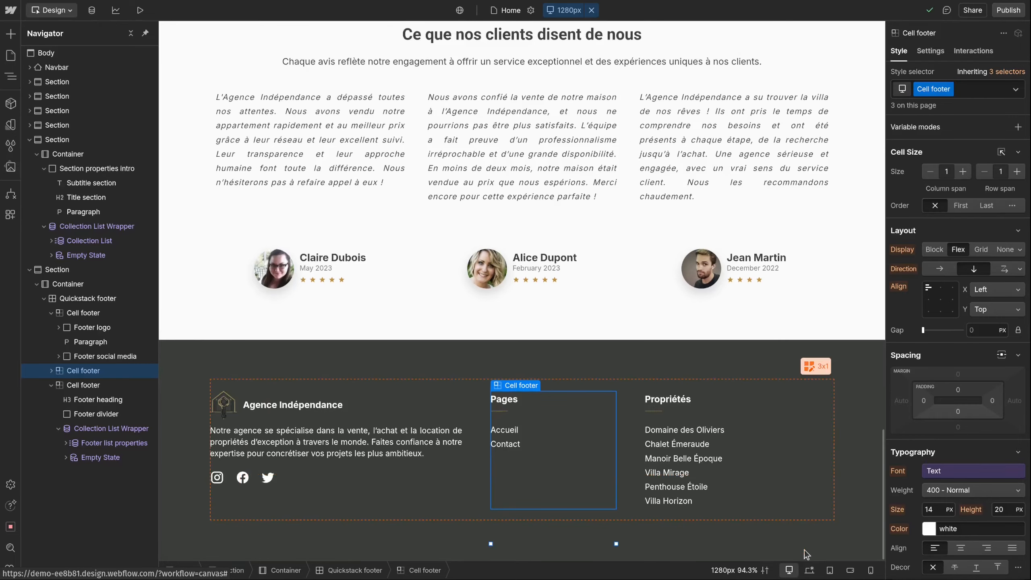
click(700, 338)
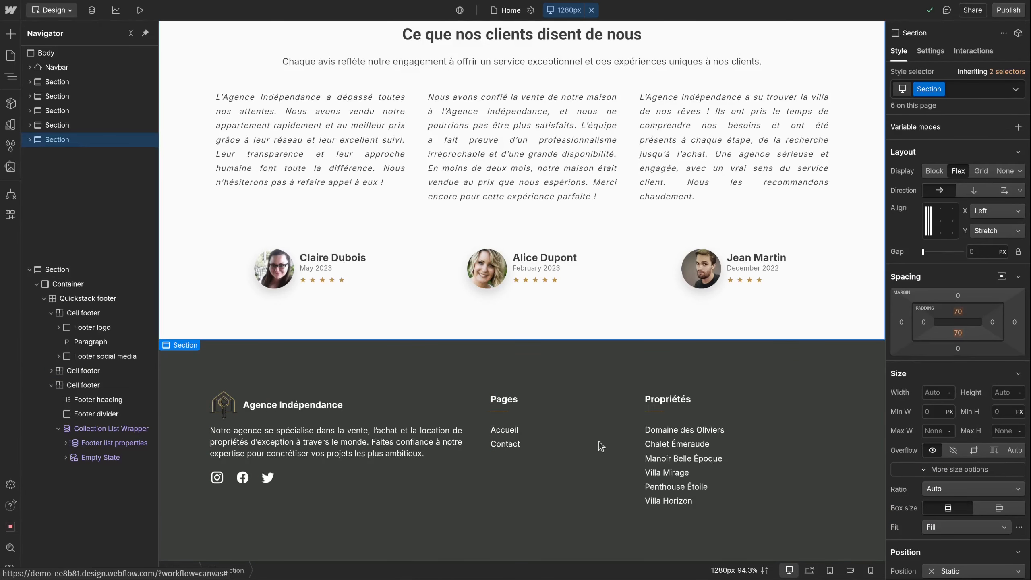
click(808, 574)
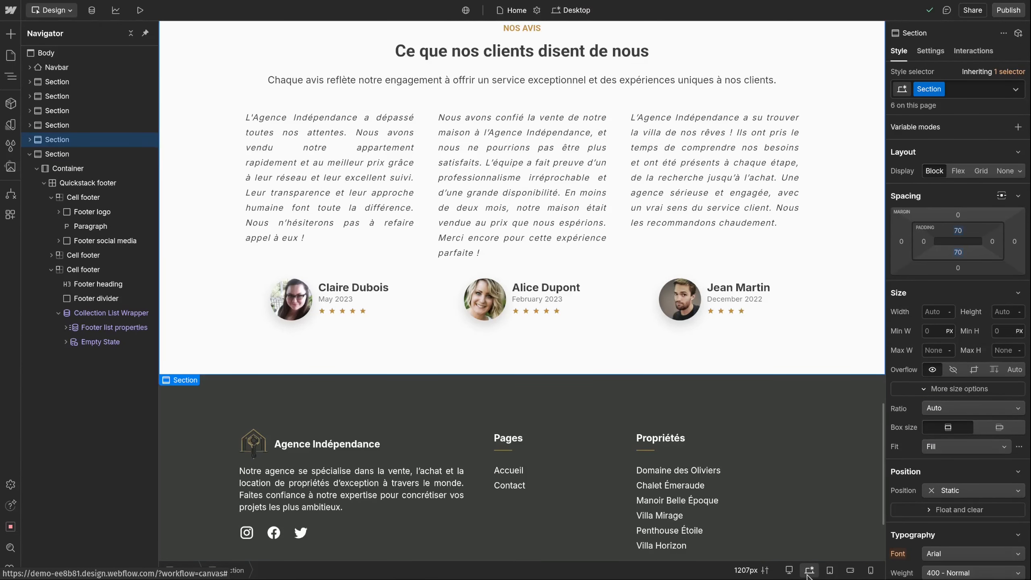
click(789, 571)
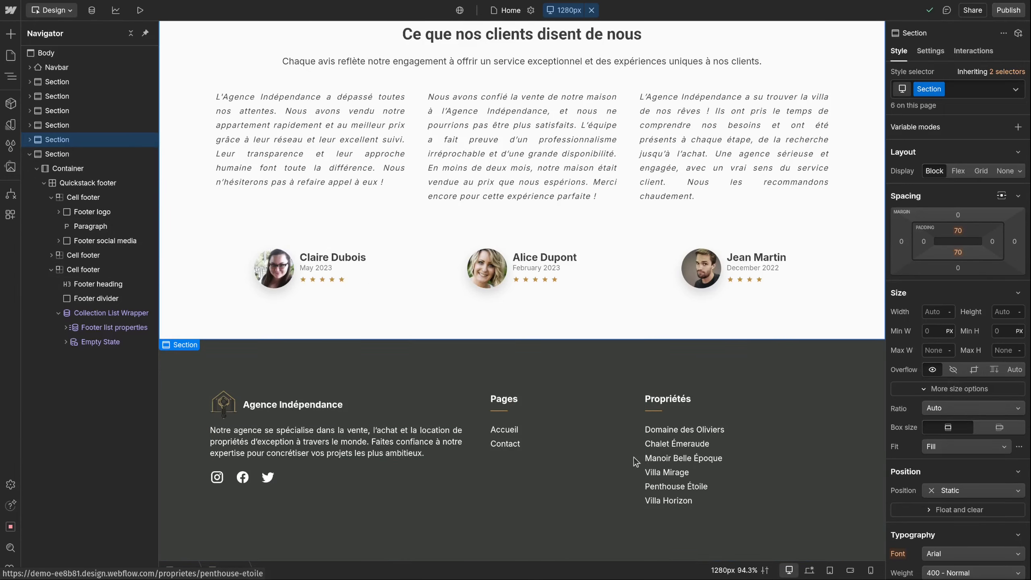
scroll(524, 413, up, 20)
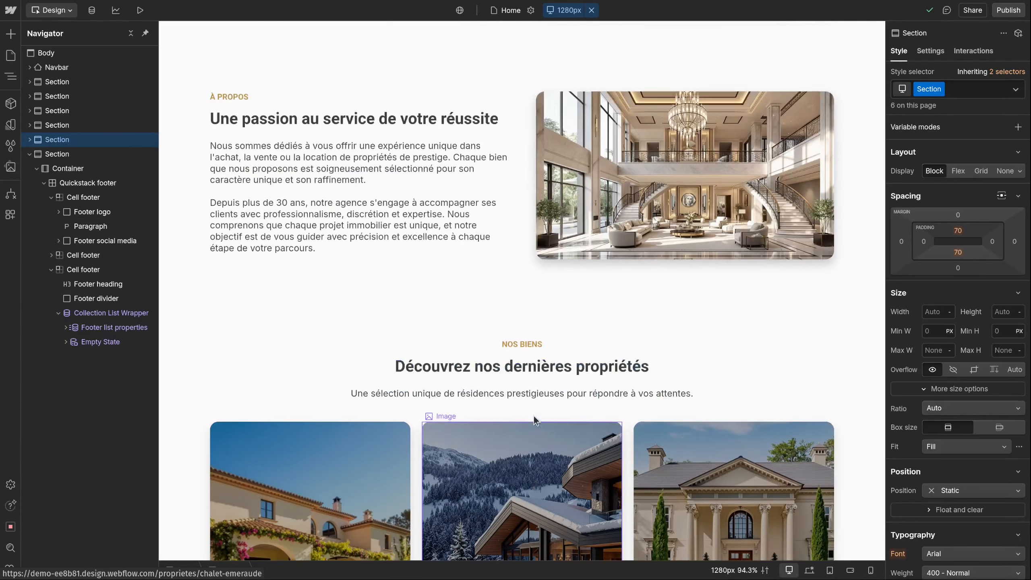